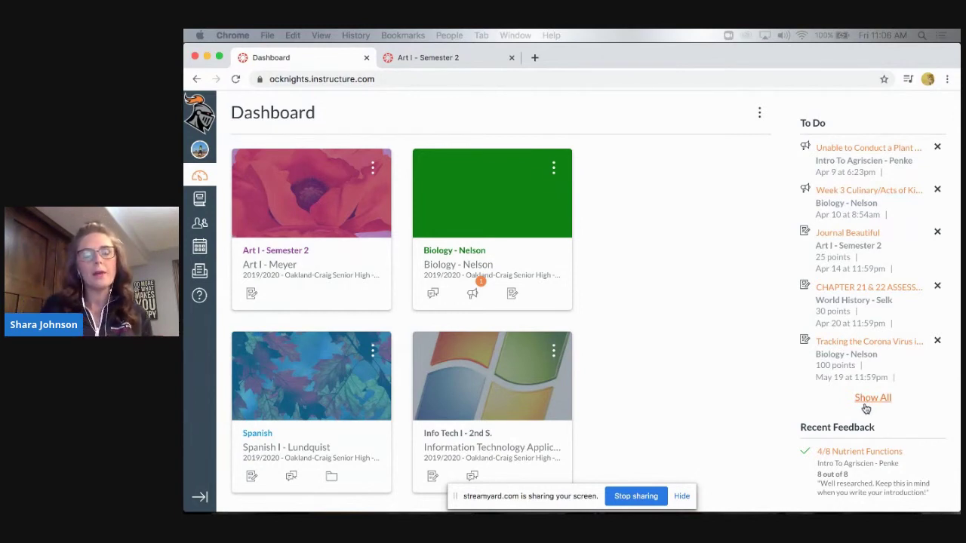
Examine the To Do list on the dashboard, checking the course, points and due date under each item
scroll(893, 223, up, 5)
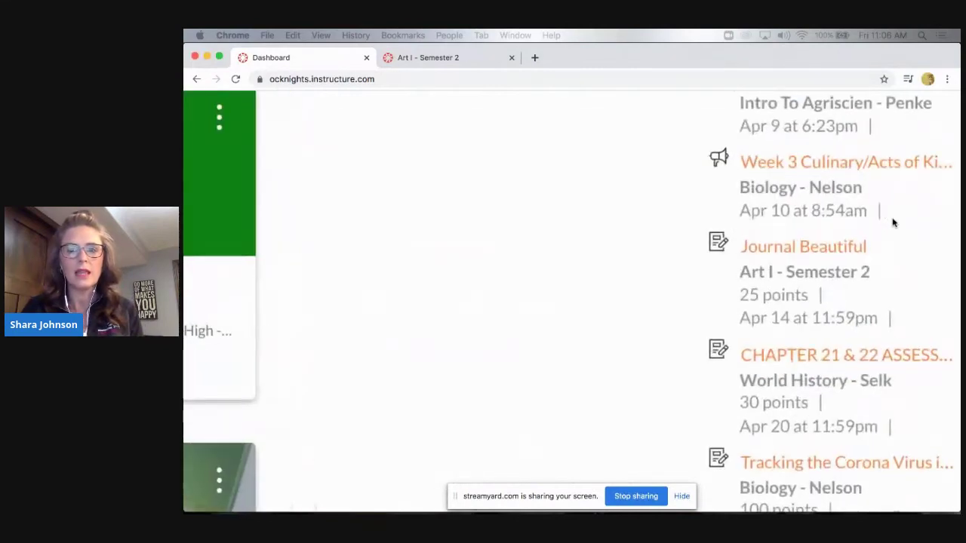
scroll(893, 223, down, 2)
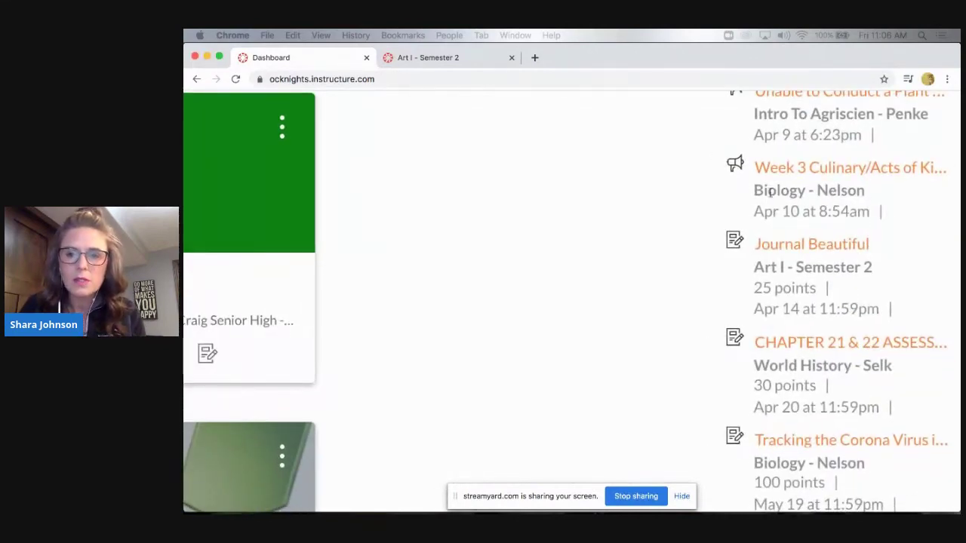
drag(754, 190, 865, 190)
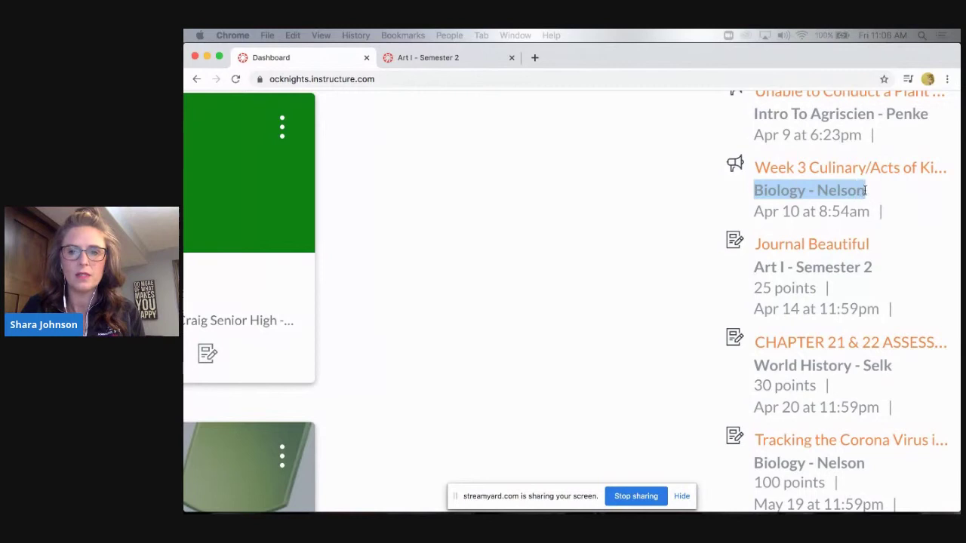
drag(757, 269, 864, 270)
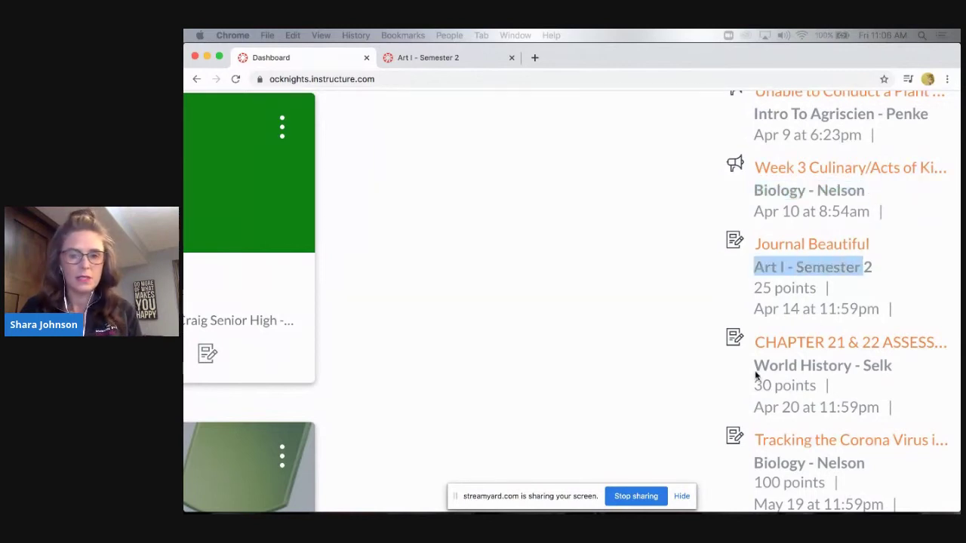
click(835, 376)
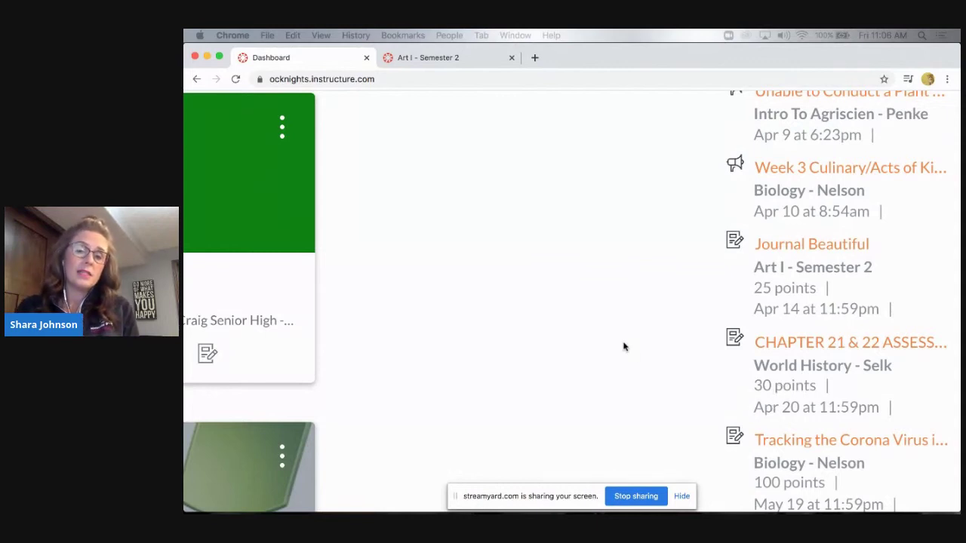
key(ctrl+minus)
key(ctrl+minus)
key(ctrl+minus)
key(ctrl+minus)
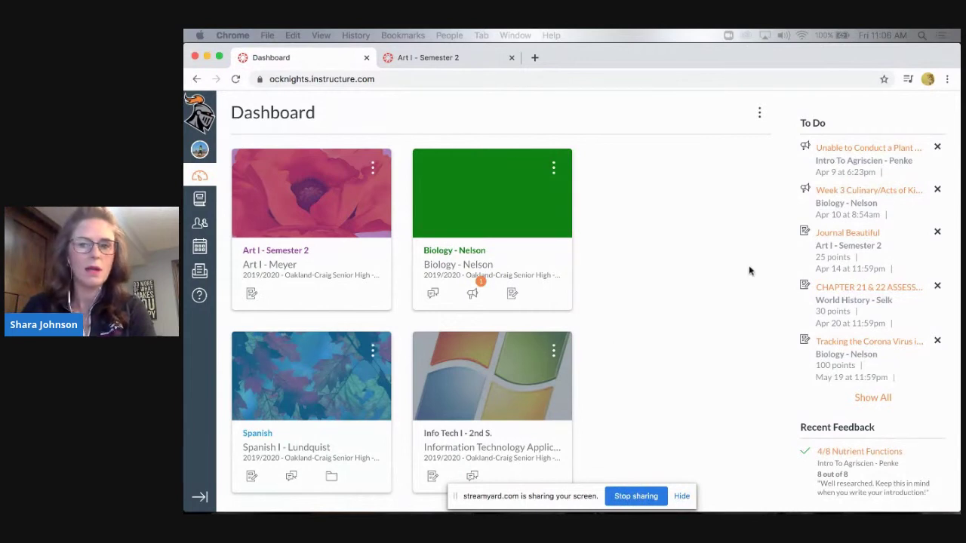
Open the Journal Beautiful assignment from the To Do list and review its due date, instructions and Art Journal Rubric
click(845, 235)
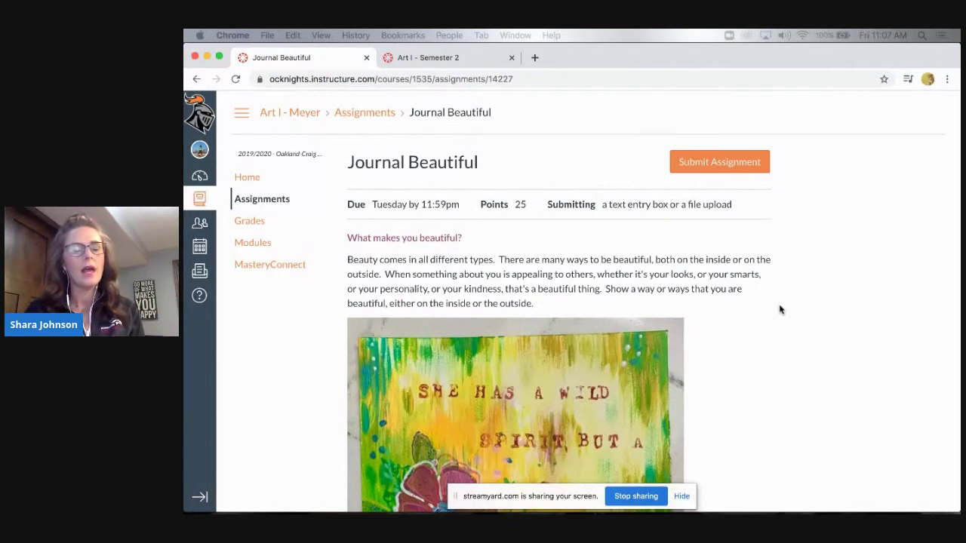
scroll(780, 310, down, 1)
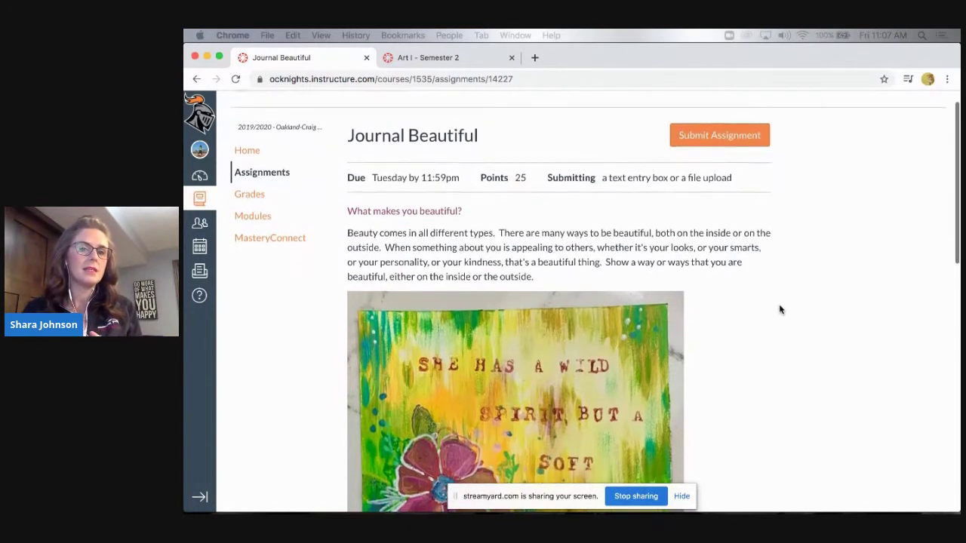
scroll(780, 311, down, 2)
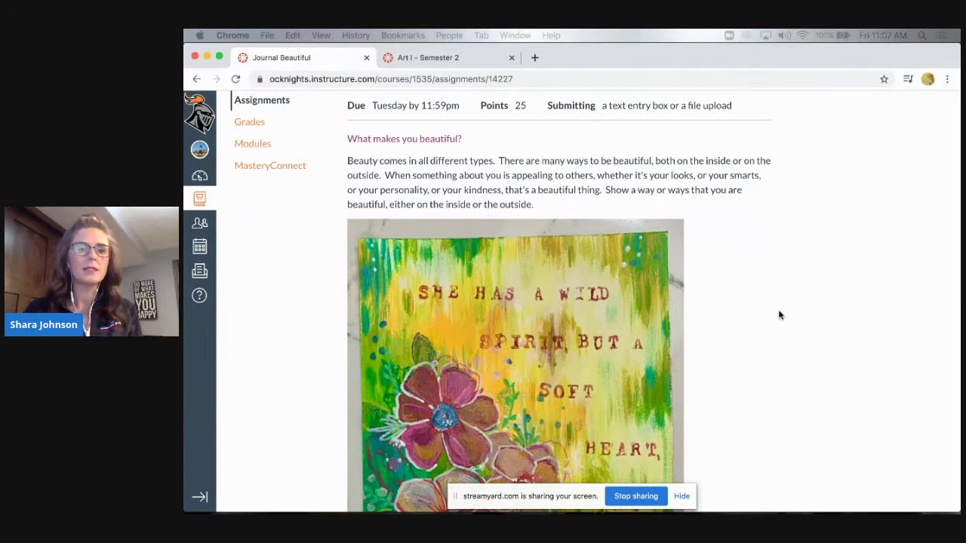
scroll(781, 316, down, 3)
scroll(780, 315, down, 12)
scroll(779, 322, down, 2)
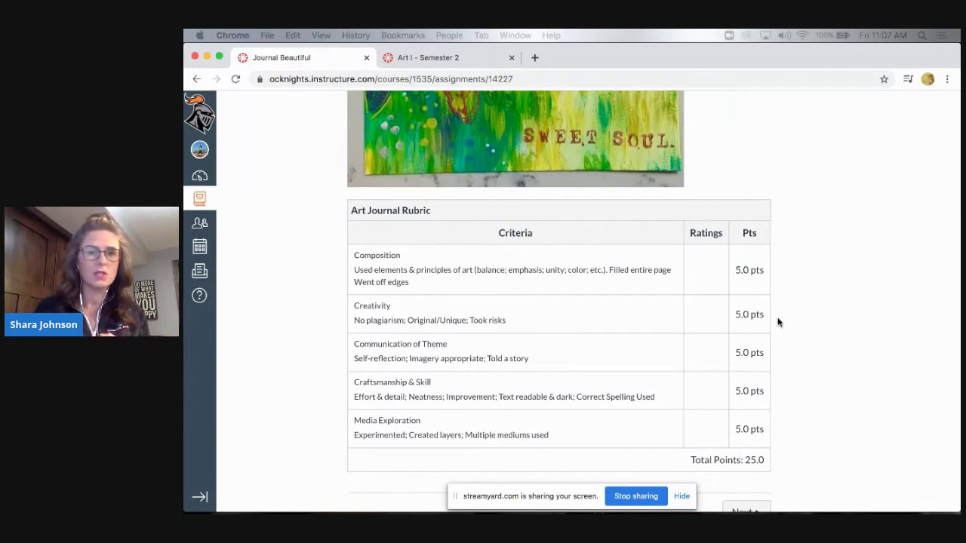
scroll(779, 323, up, 10)
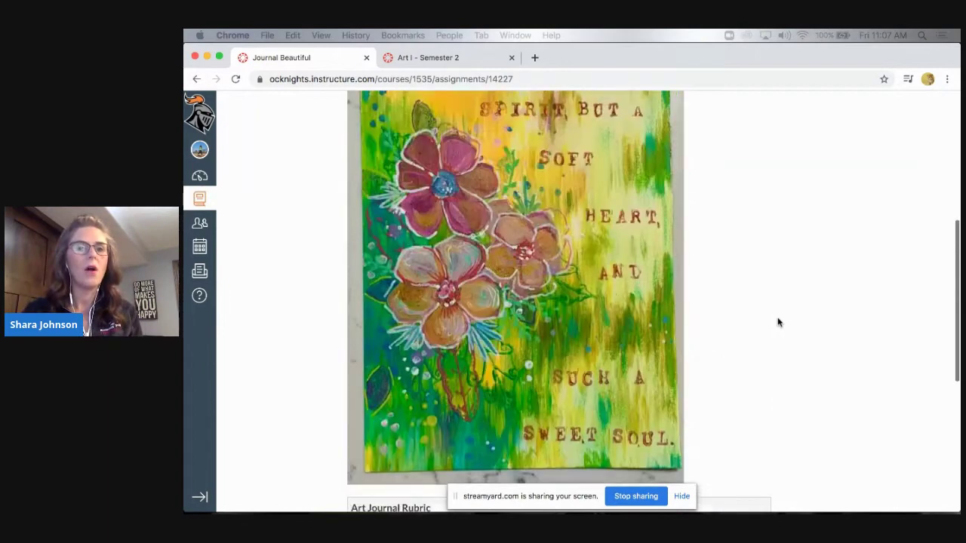
scroll(779, 323, up, 1)
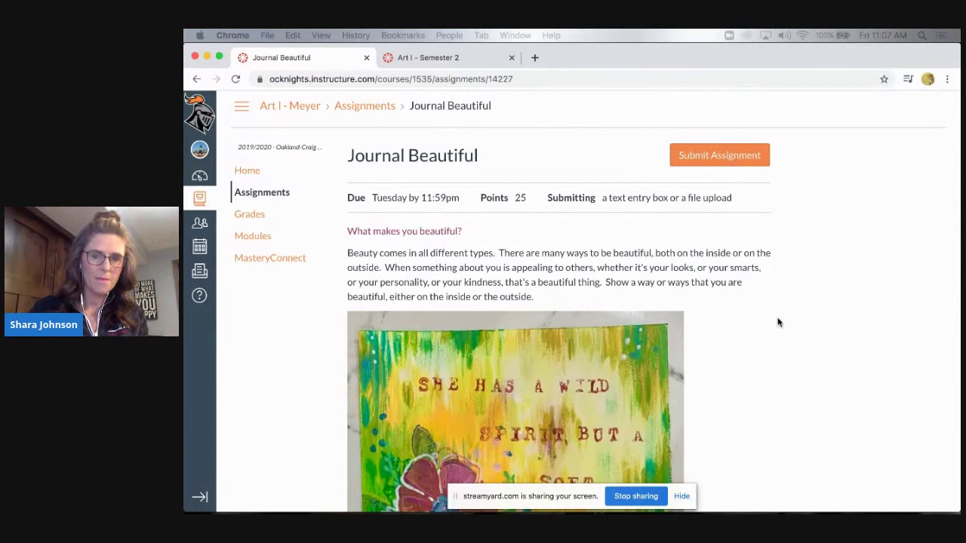
scroll(779, 323, up, 1)
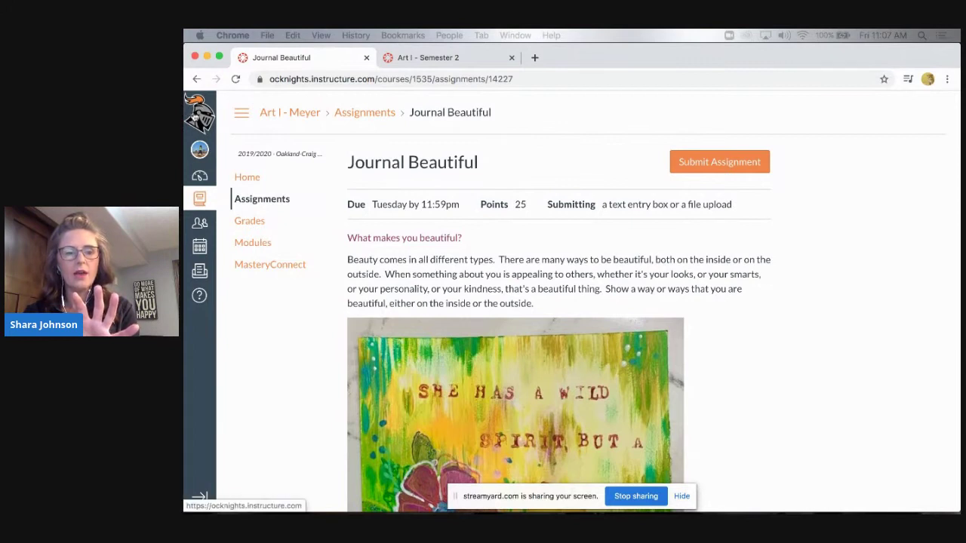
Return to the dashboard and look over the course cards and their notification badges
click(203, 176)
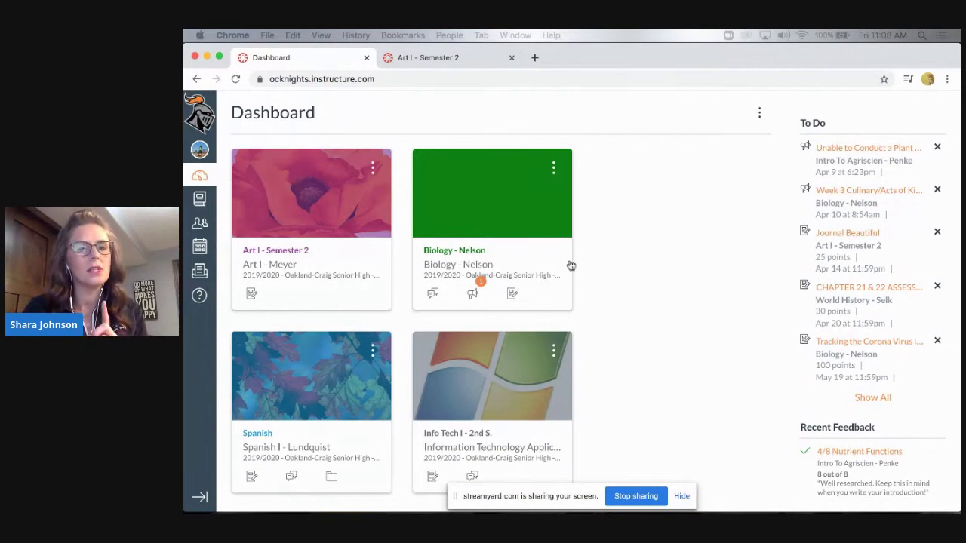
scroll(487, 321, down, 5)
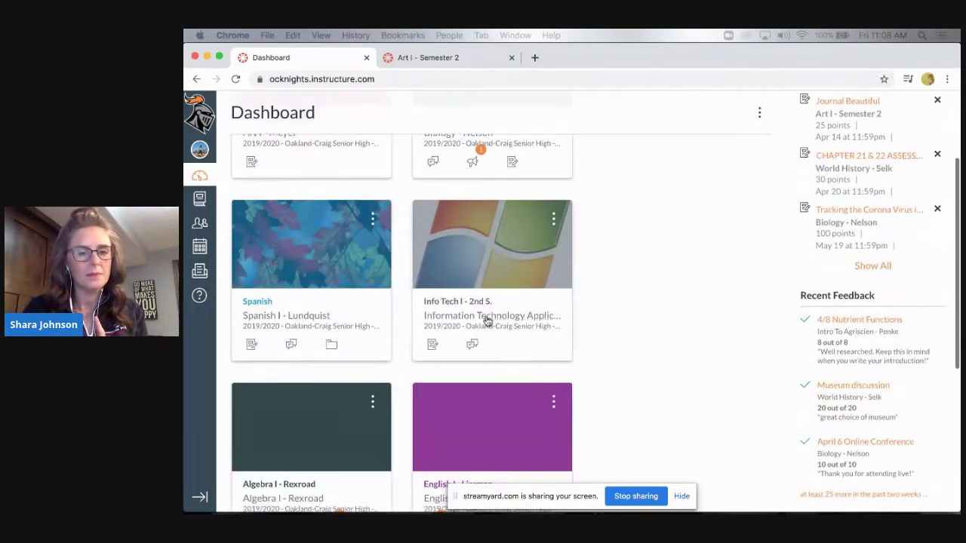
scroll(487, 321, down, 4)
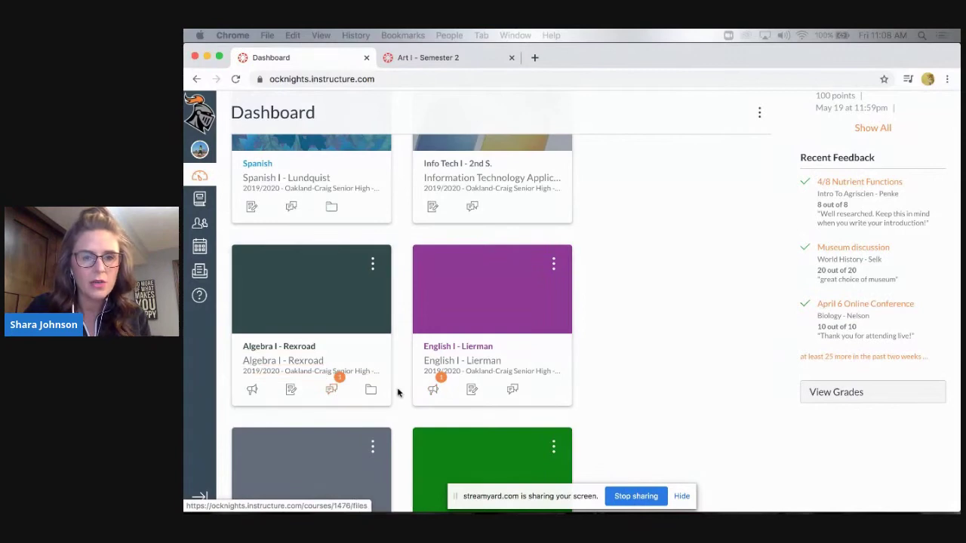
scroll(398, 393, up, 4)
scroll(398, 393, up, 5)
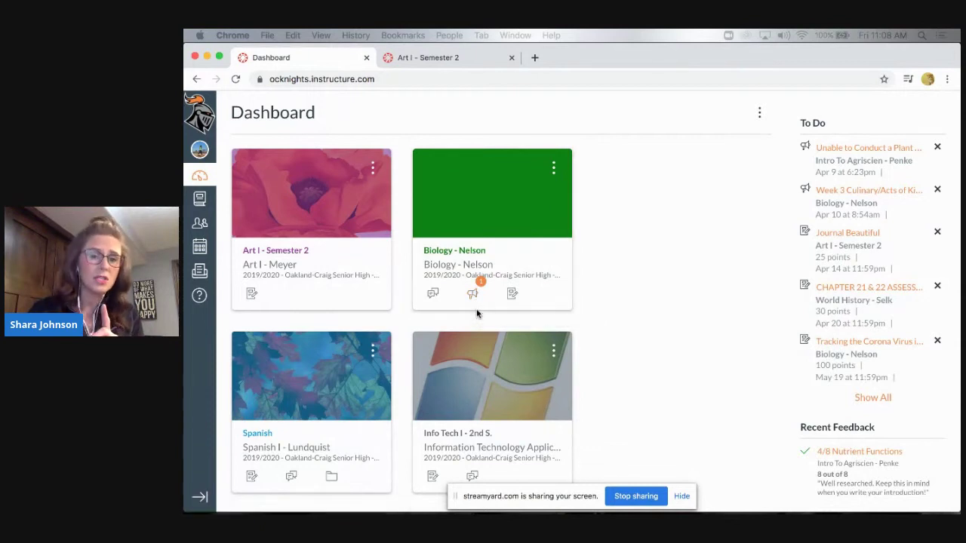
scroll(477, 313, down, 6)
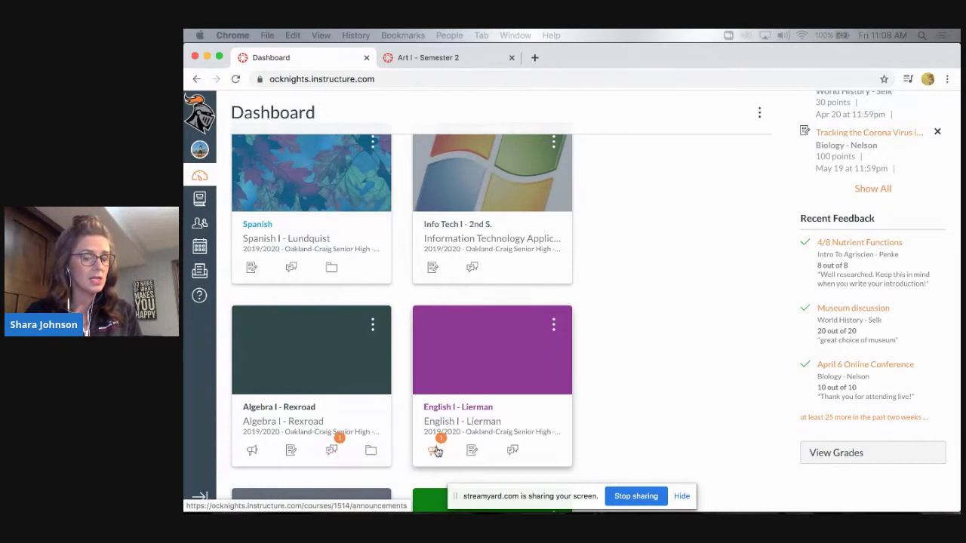
scroll(436, 451, up, 5)
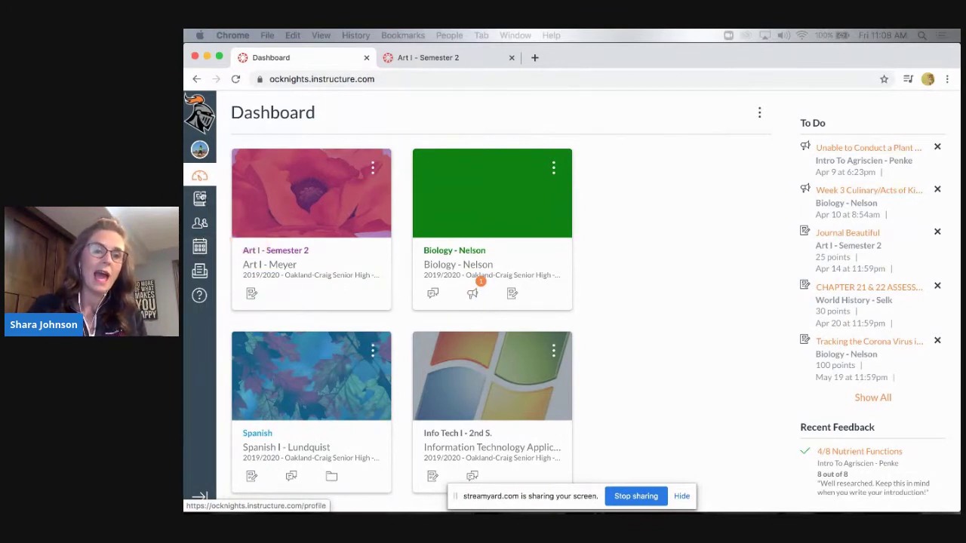
Open the calendar and hide the Intro To Agriscien, Spanish, Info Tech I, English I, Algebra I and World History calendars
click(200, 249)
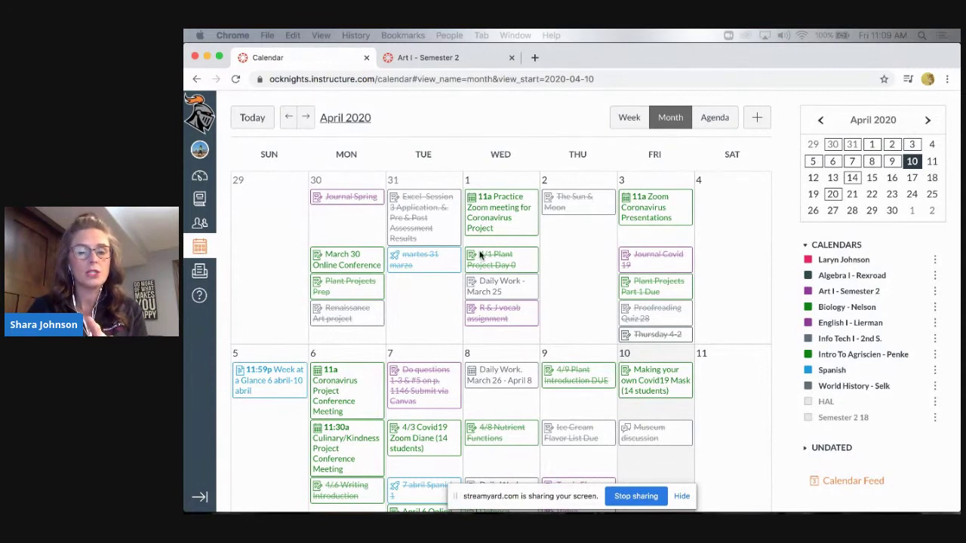
click(809, 356)
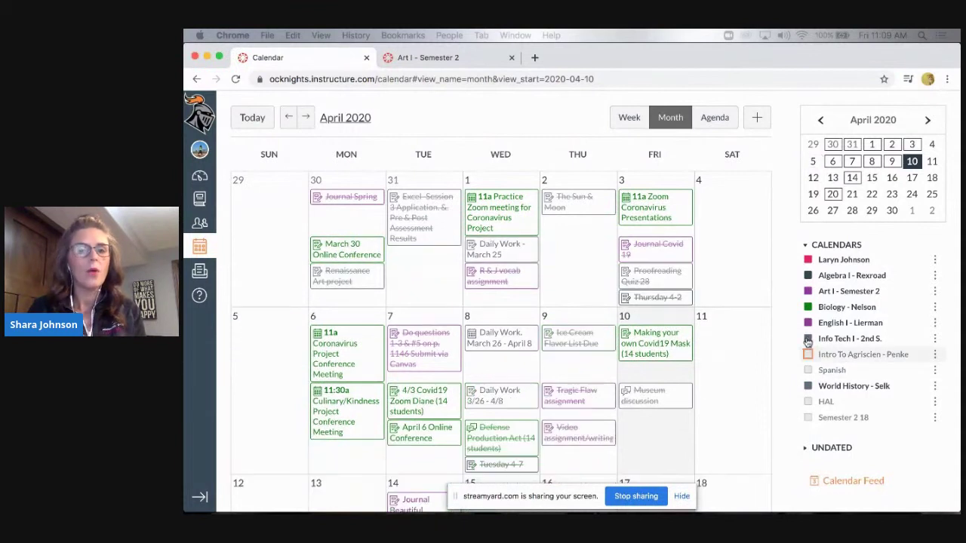
click(807, 341)
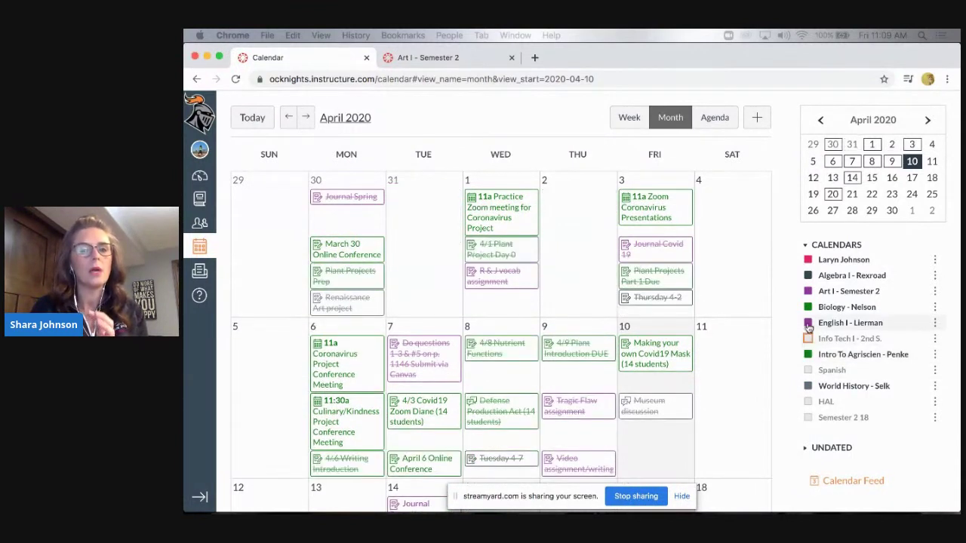
click(808, 324)
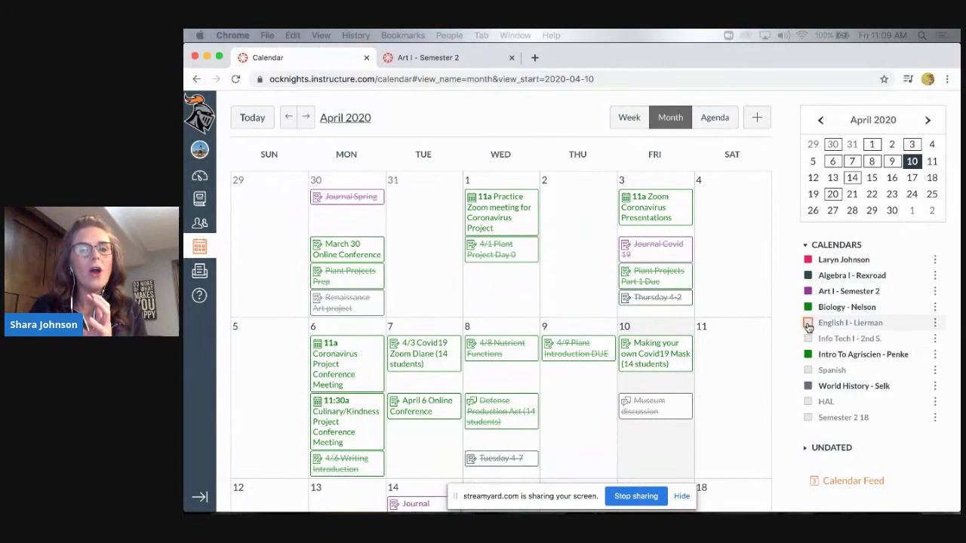
click(809, 276)
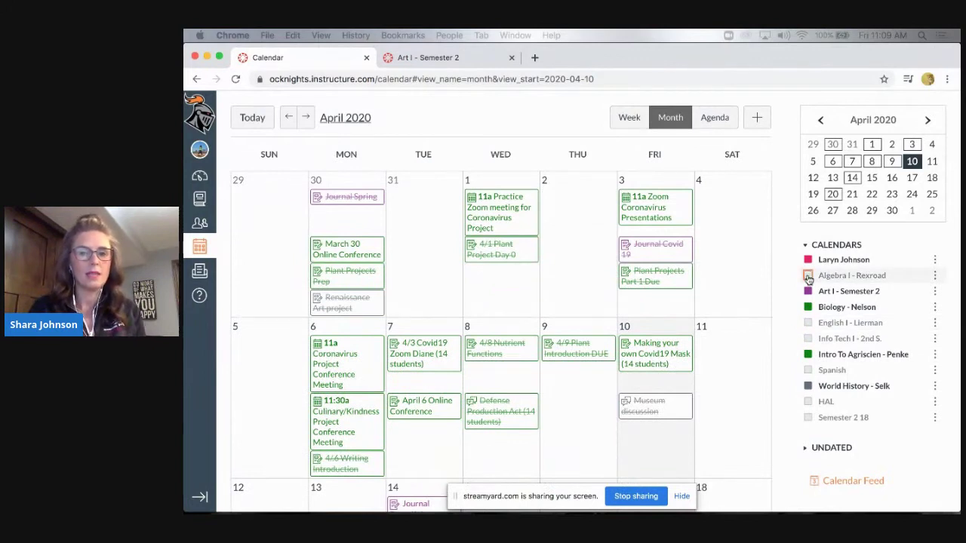
click(808, 355)
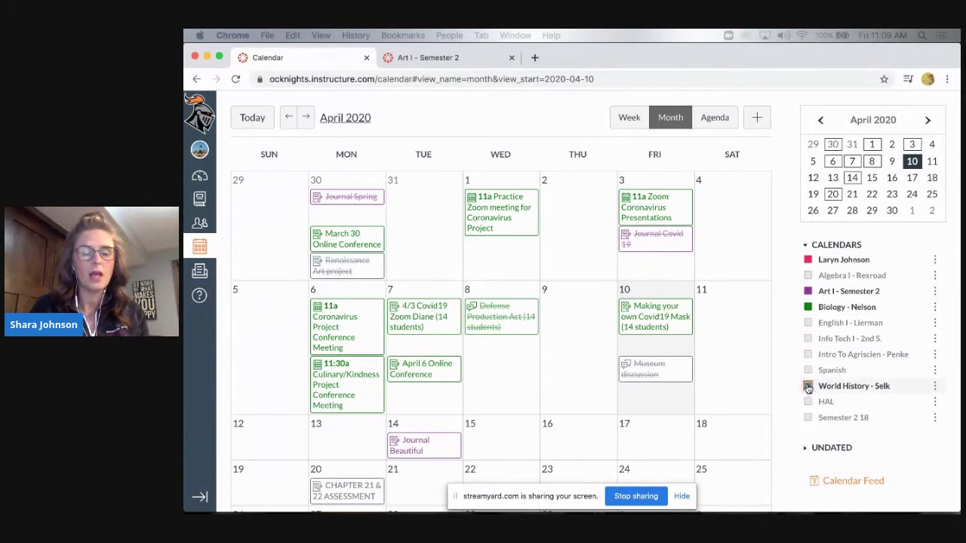
click(808, 385)
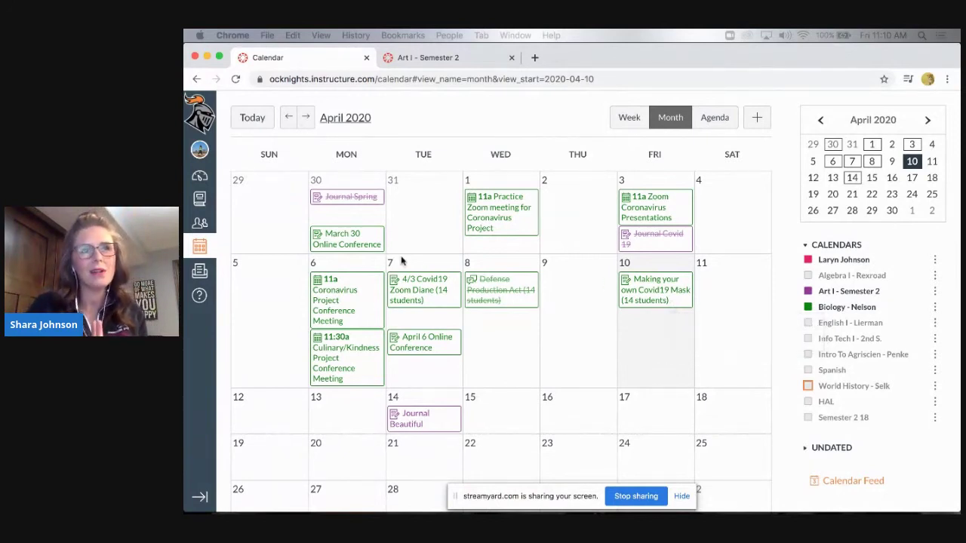
Examine the Art I and Biology entries in the April 2020 month view, including the crossed-out Defense Production Act discussion
scroll(401, 252, up, 4)
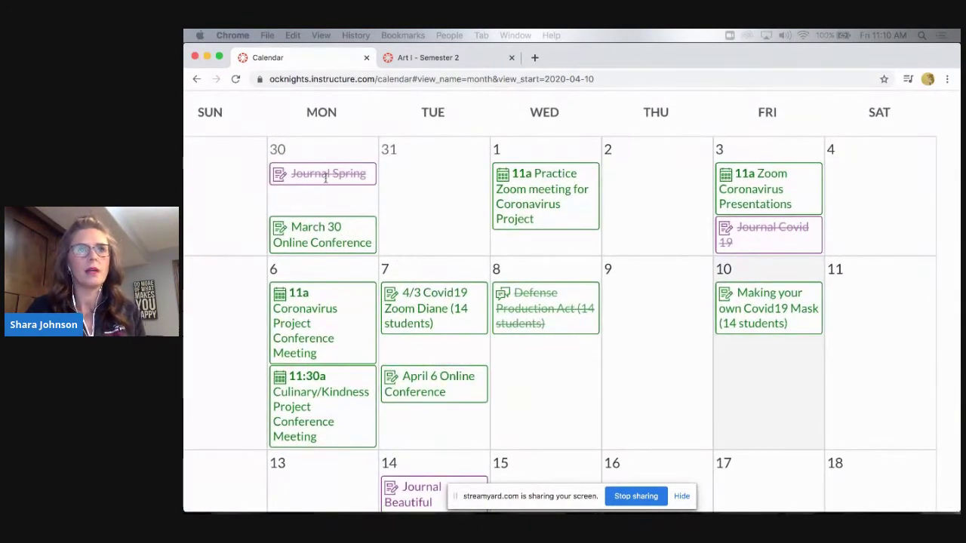
mouse_move(326, 184)
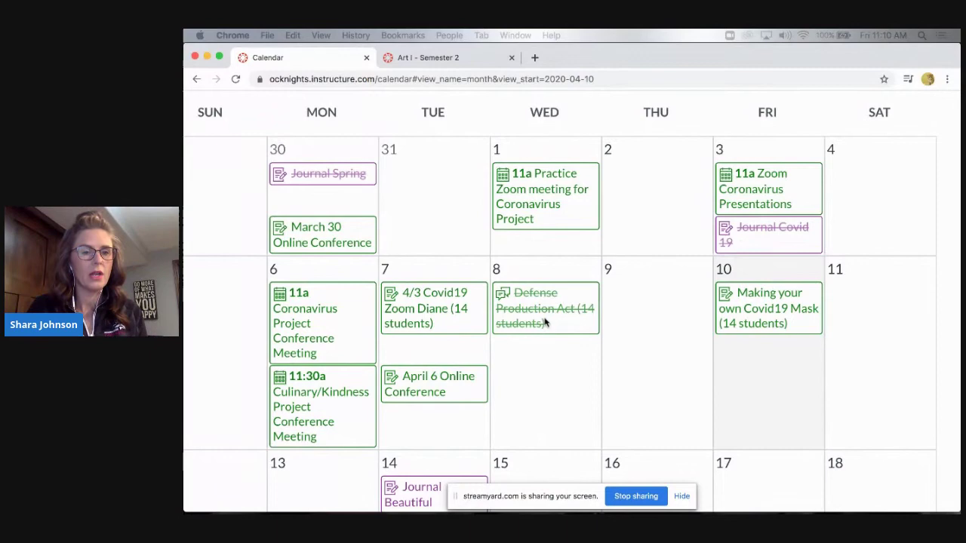
key(super+minus)
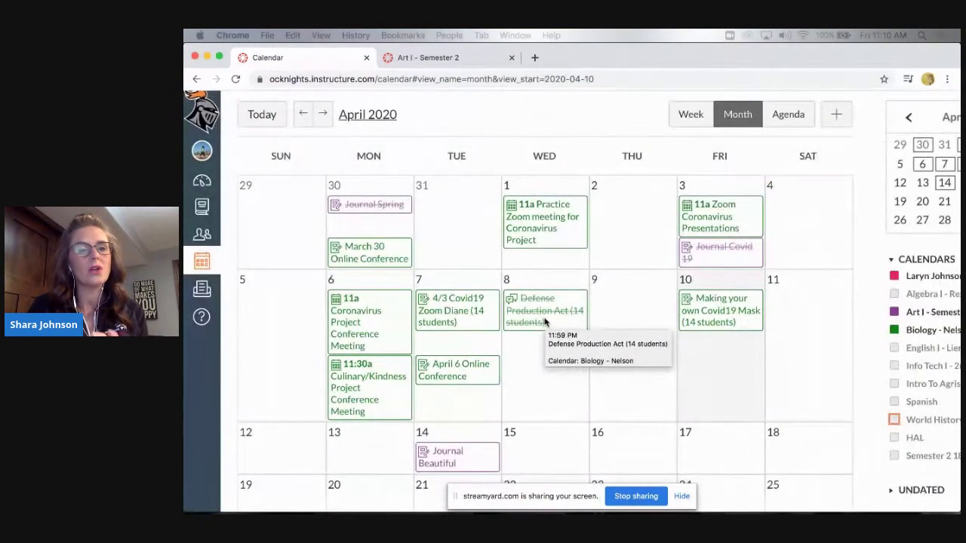
key(super+minus)
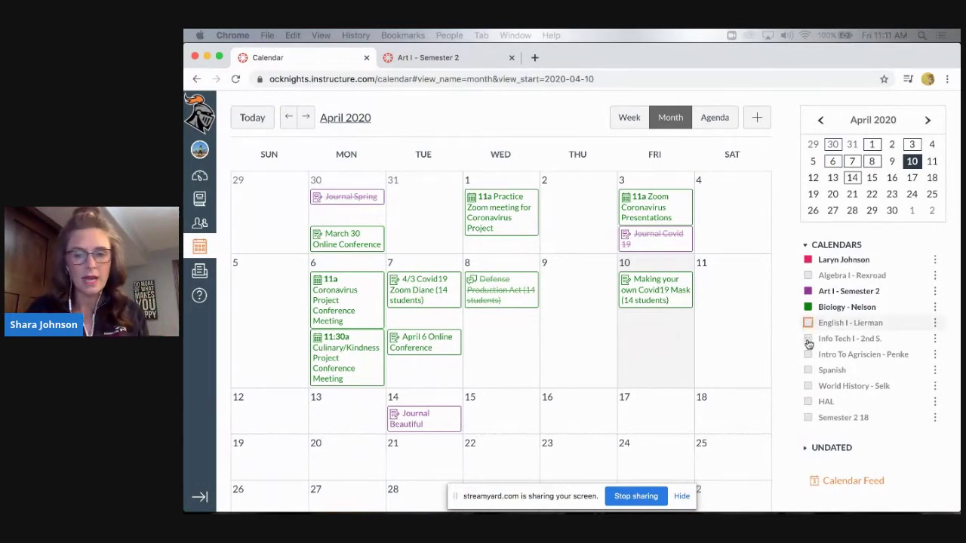
Show the Algebra I, English I, Info Tech I, Intro To Agriscien and Spanish calendars again and view the Ice Cream Flavor List Due entry's details
click(809, 277)
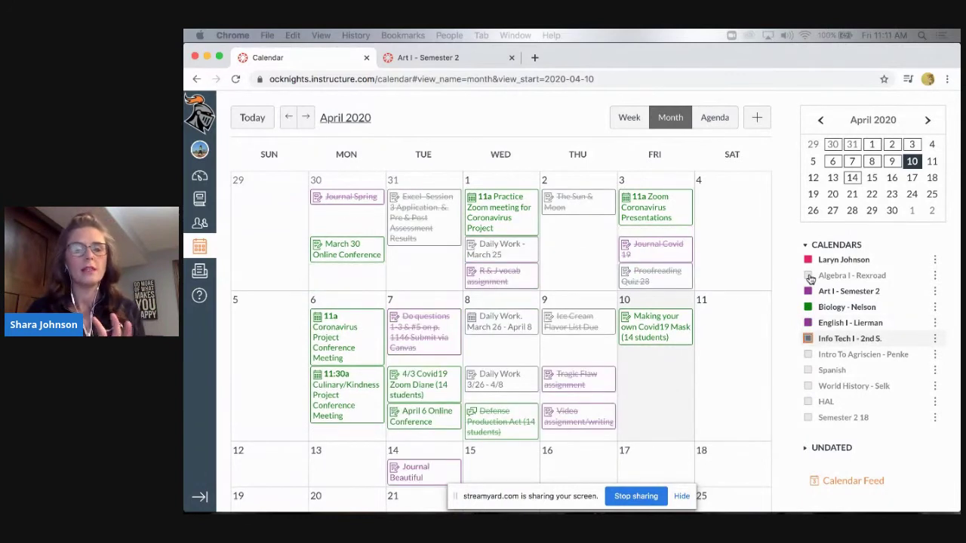
click(809, 356)
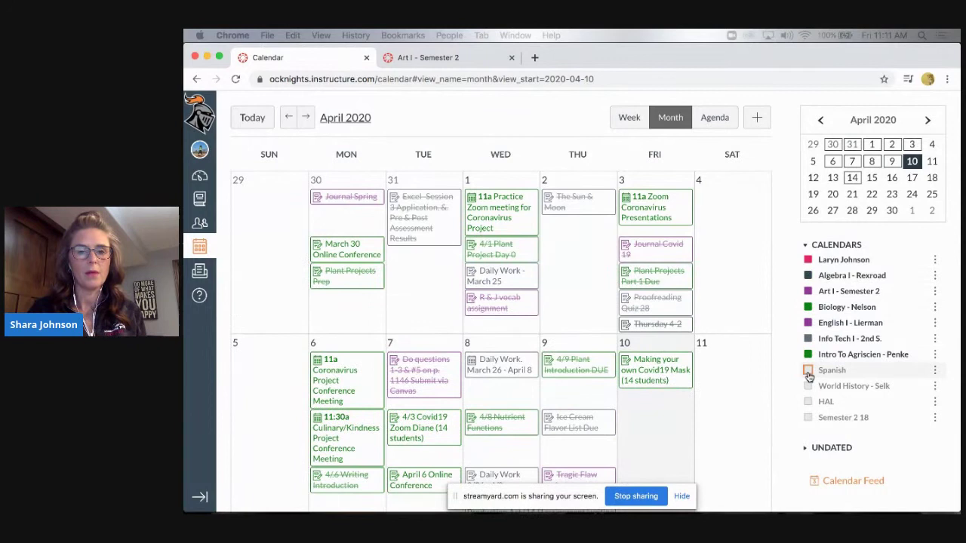
click(809, 371)
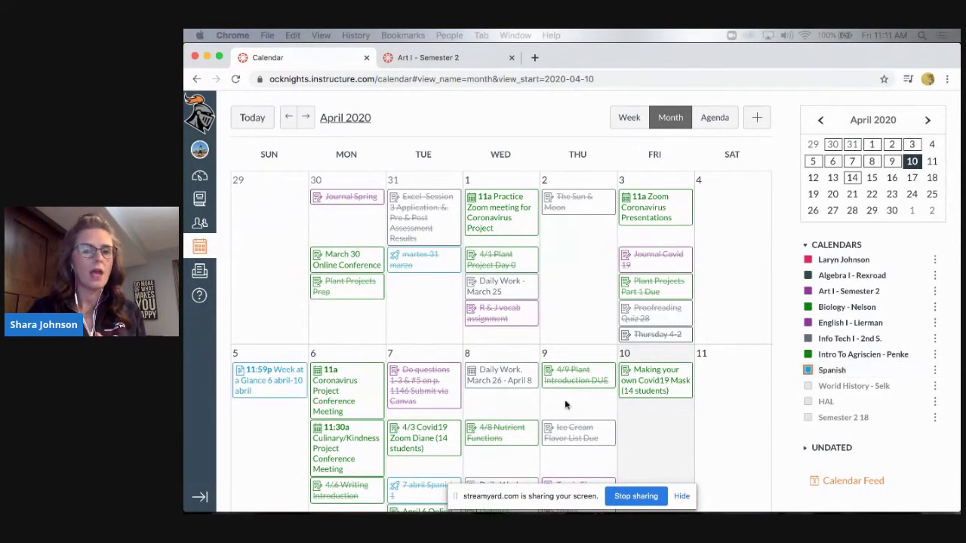
scroll(565, 405, down, 2)
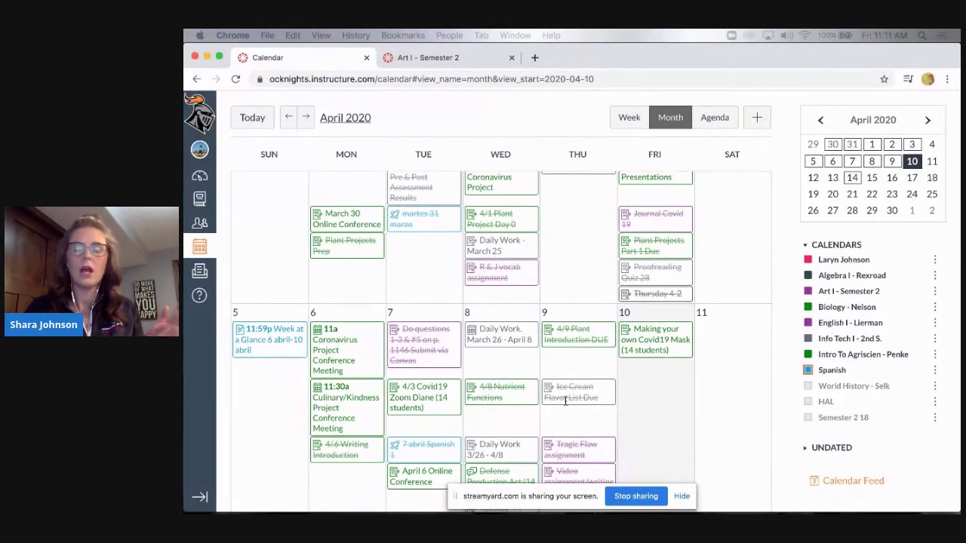
mouse_move(564, 401)
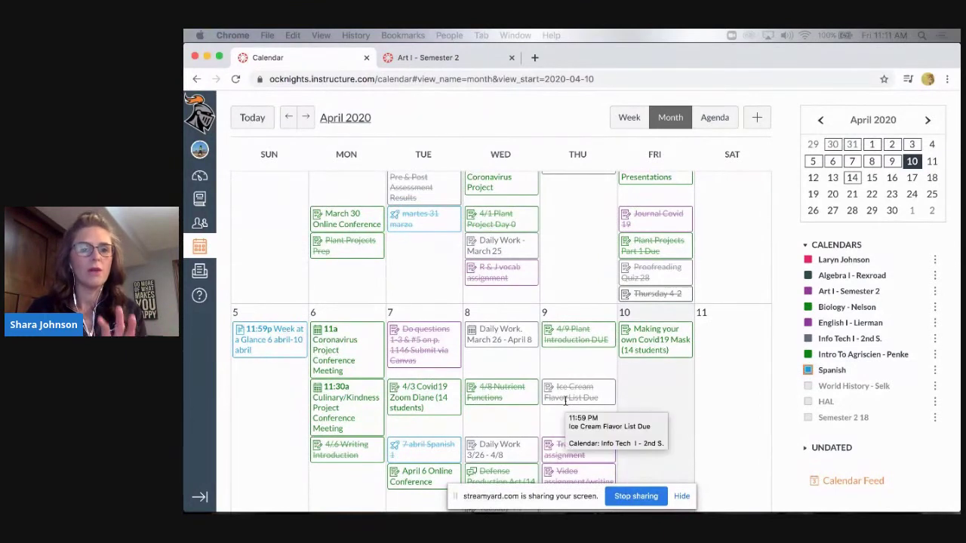
Look over the early April assignments in the month calendar across the displayed courses
mouse_move(484, 397)
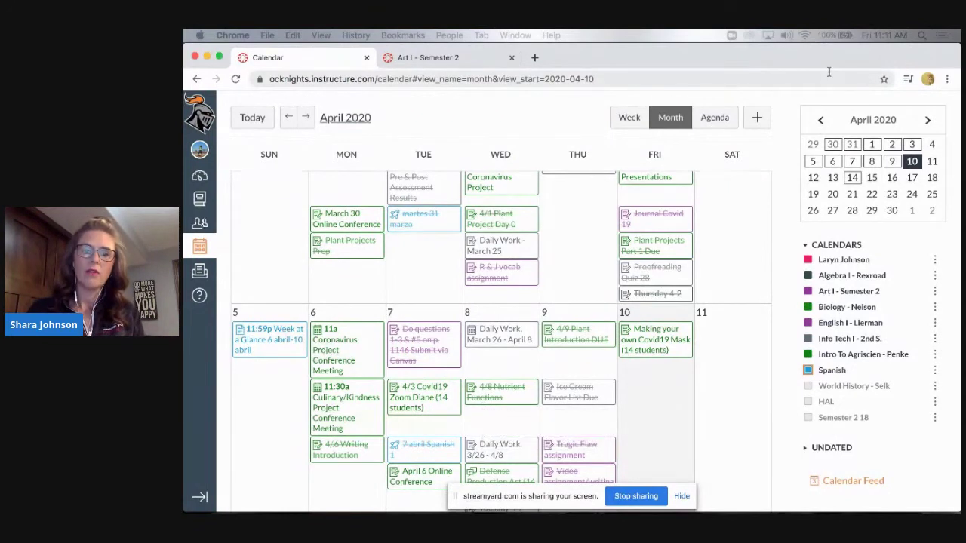
scroll(513, 350, up, 1)
scroll(512, 349, down, 1)
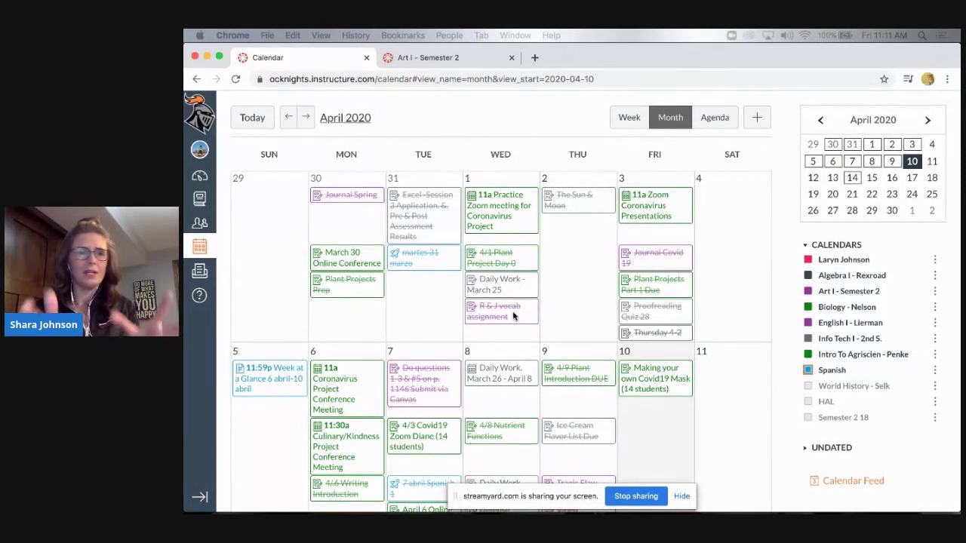
mouse_move(513, 316)
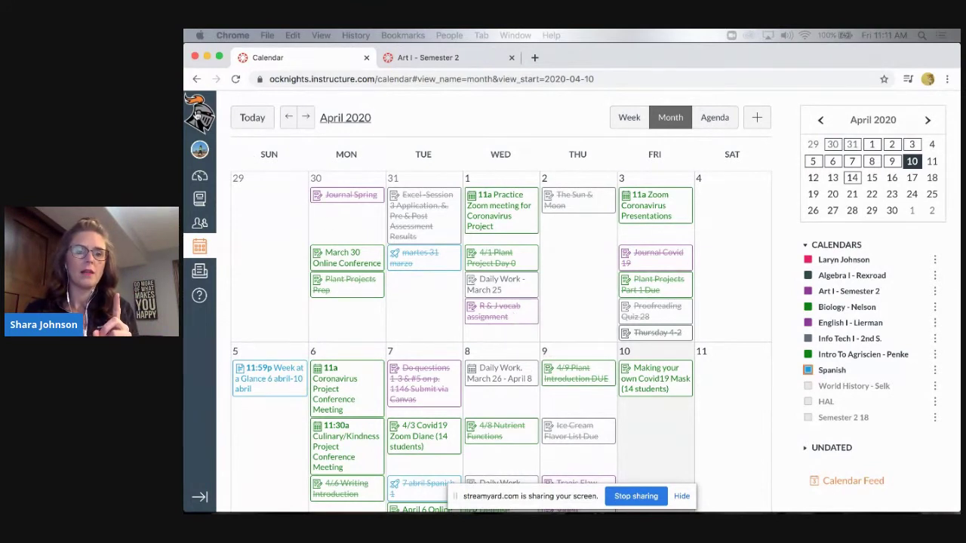
Go back to the dashboard and look through the course cards, from Art I to the last course
click(200, 175)
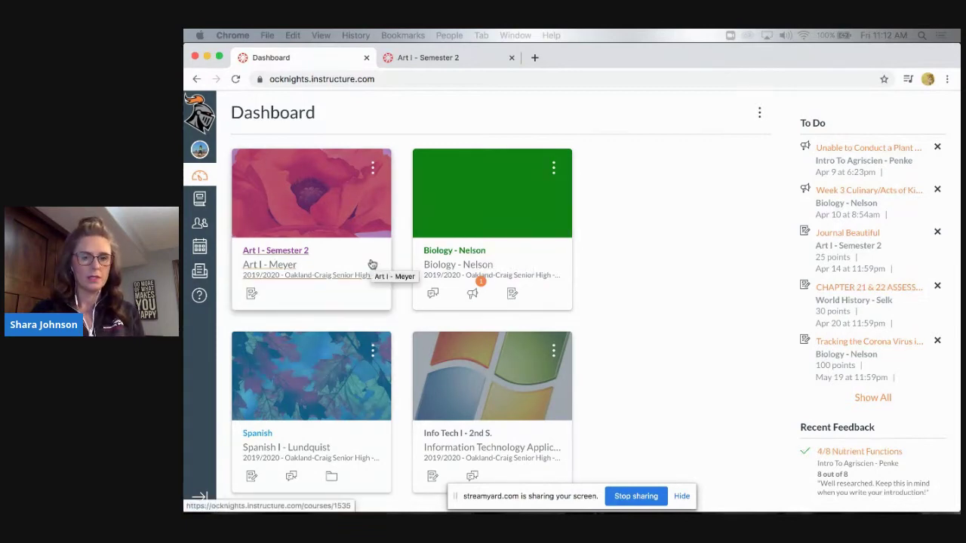
scroll(392, 334, down, 3)
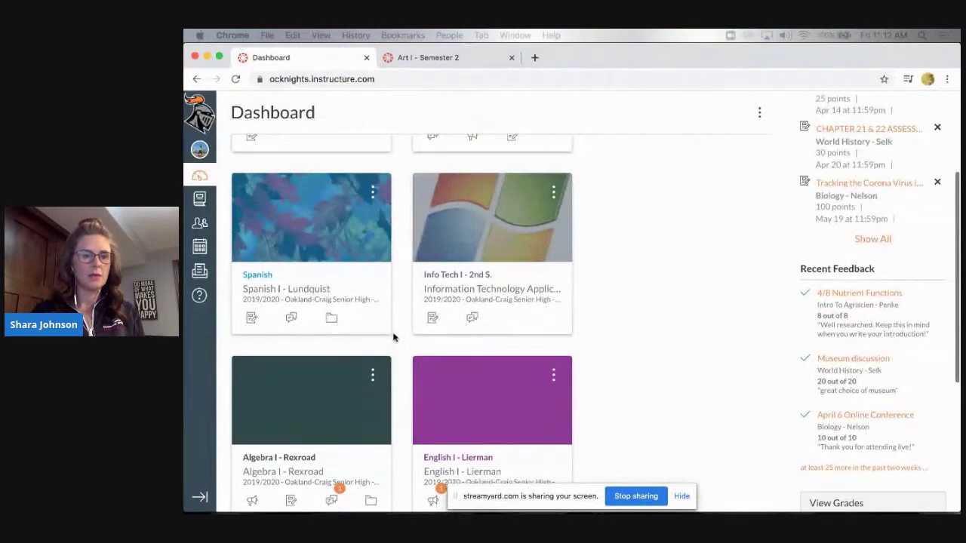
scroll(393, 338, down, 2)
scroll(393, 338, up, 5)
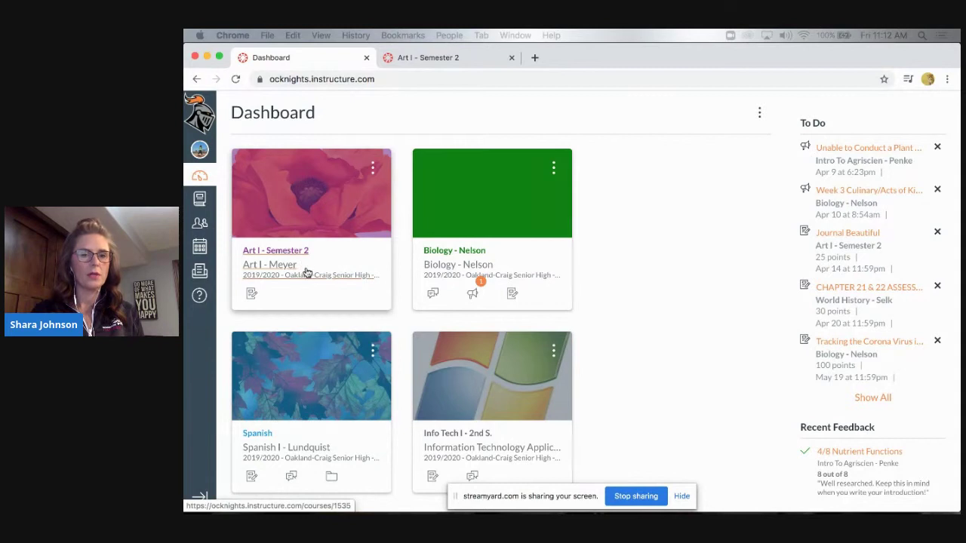
Open the Biology course home page and read through its April 6-10 This Week At a Glance schedule
click(457, 256)
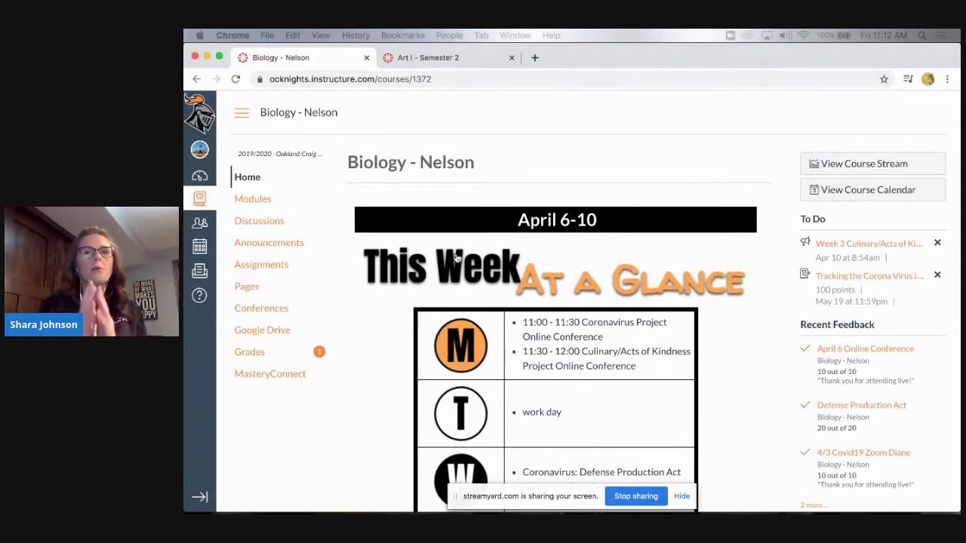
scroll(587, 261, down, 2)
scroll(588, 261, down, 1)
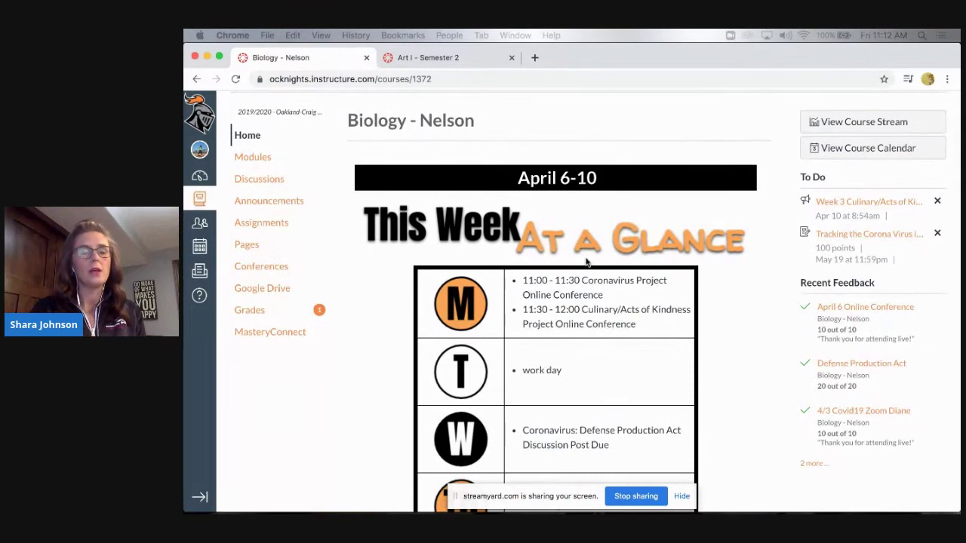
scroll(587, 262, down, 5)
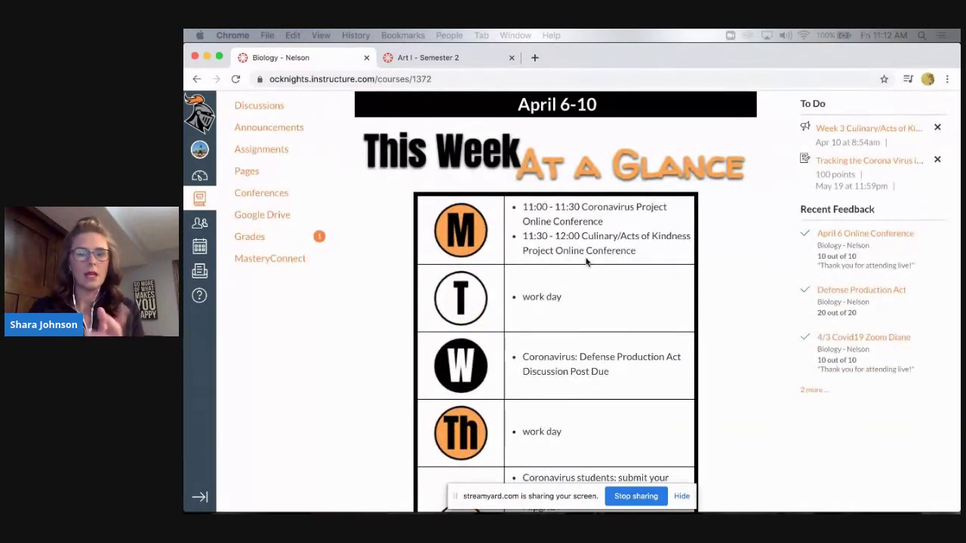
scroll(587, 262, down, 3)
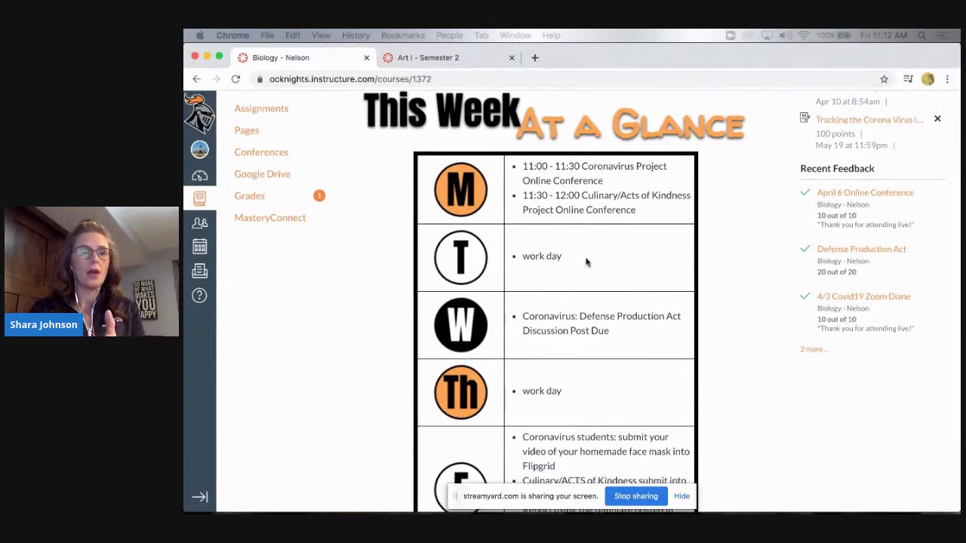
scroll(587, 261, up, 1)
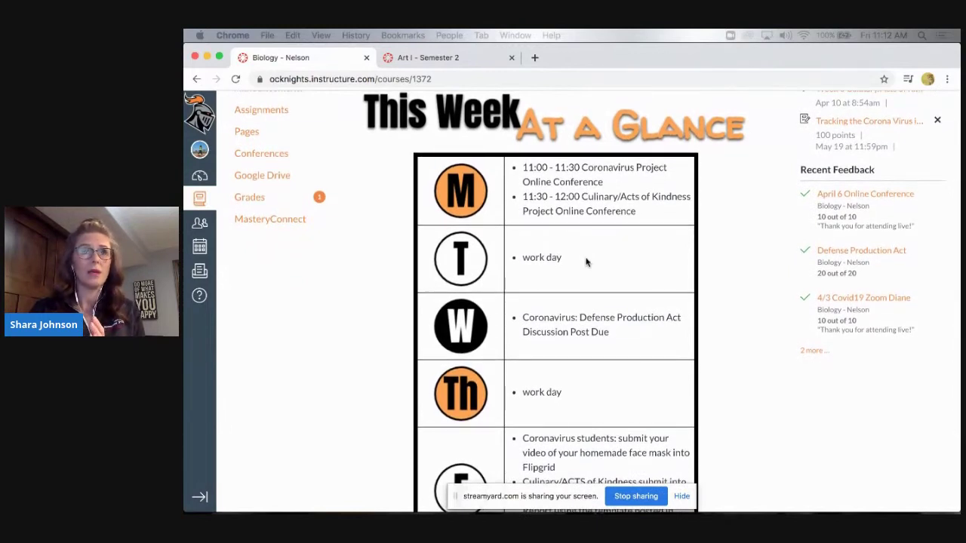
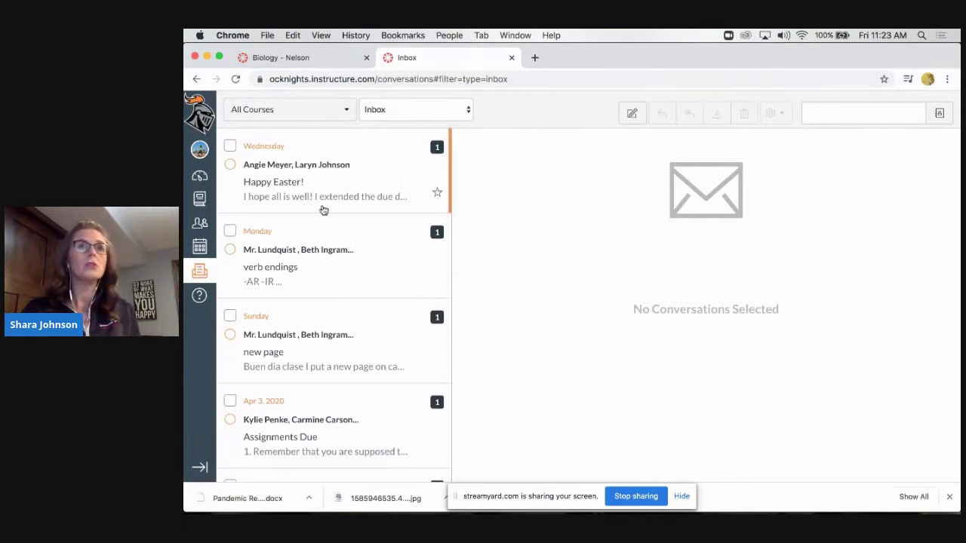
Look over the message list in the Canvas inbox and dismiss the browser's downloads bar
scroll(323, 210, down, 2)
scroll(323, 210, up, 3)
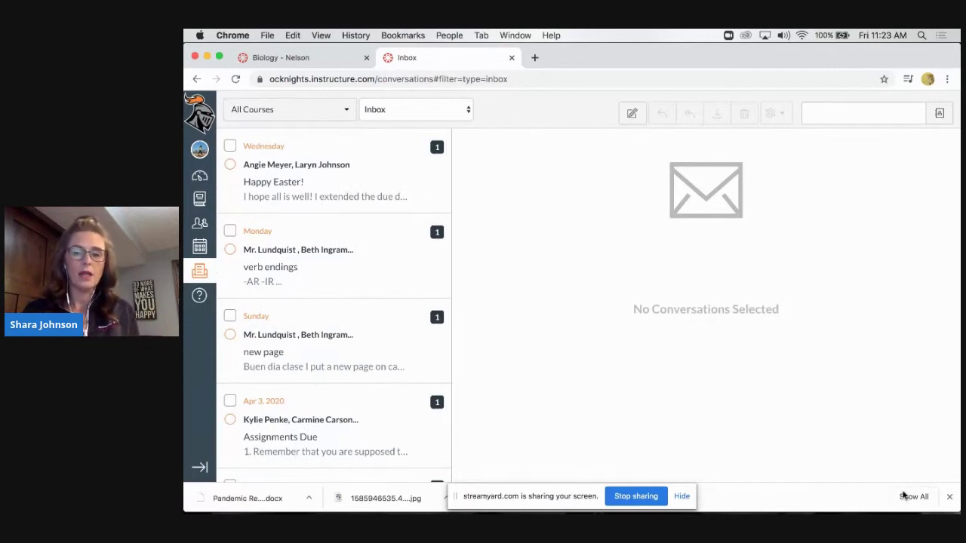
click(950, 499)
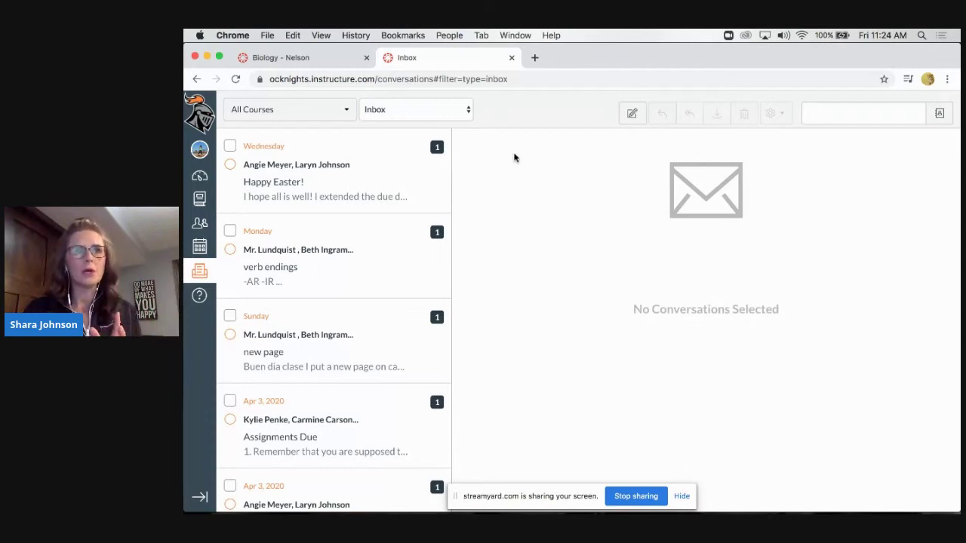
Start a new inbox message and set its course to Art I - Semester 2 from the favorite courses
click(637, 114)
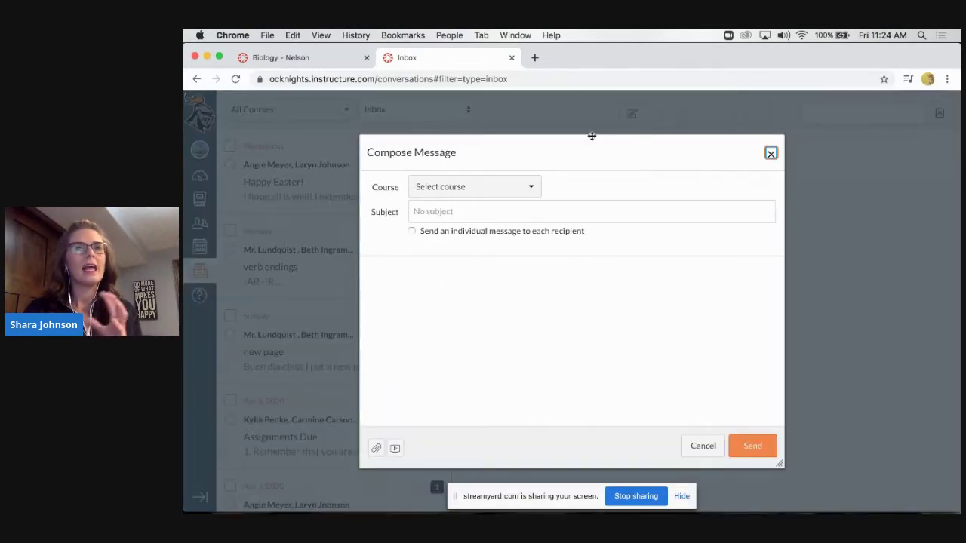
click(498, 188)
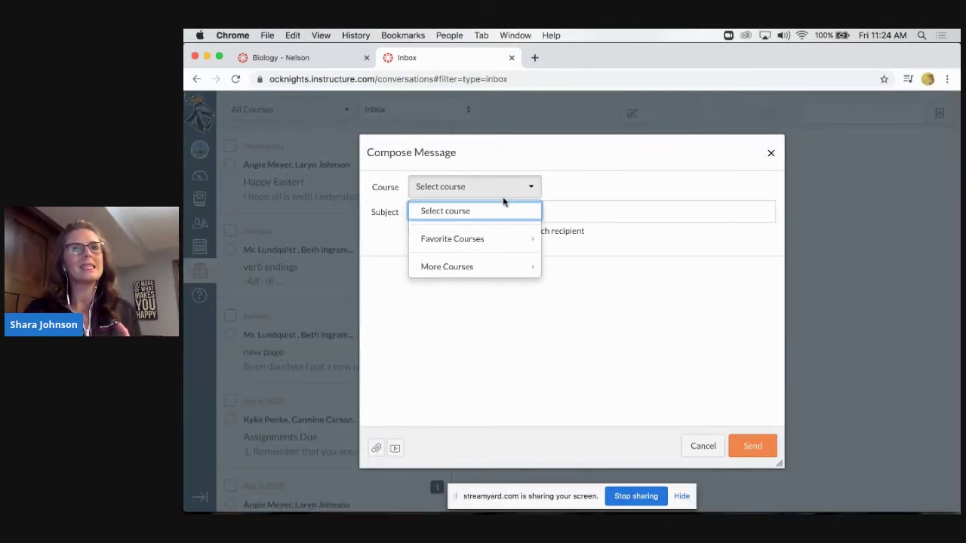
click(533, 240)
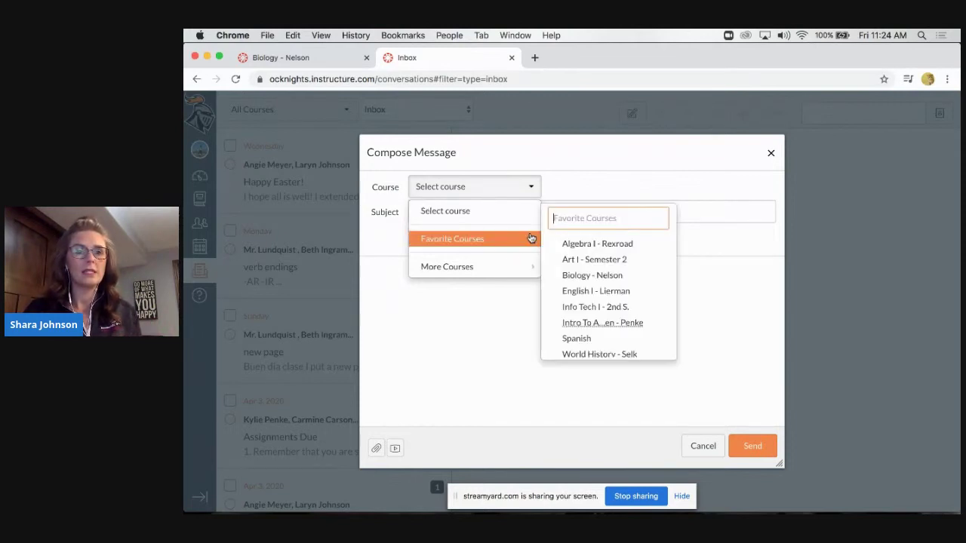
click(574, 260)
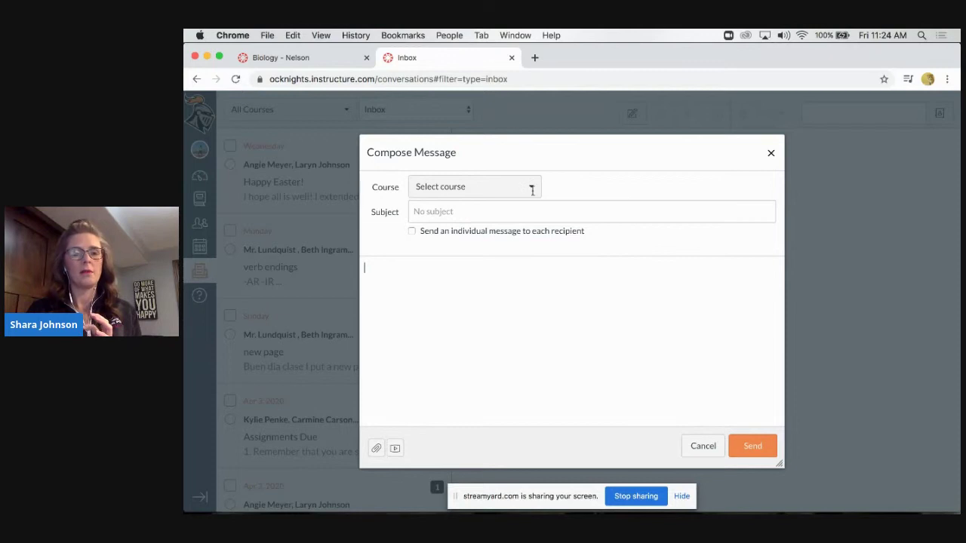
click(489, 193)
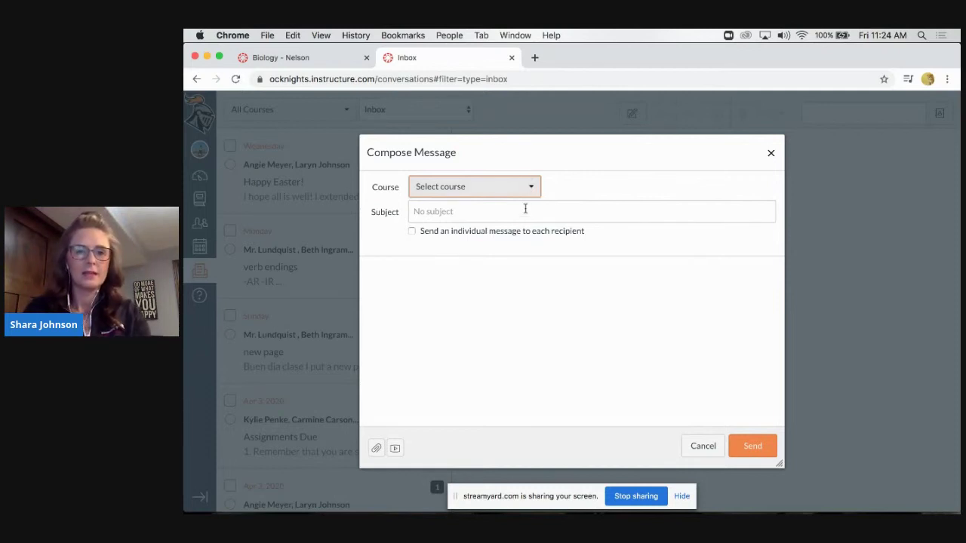
click(531, 183)
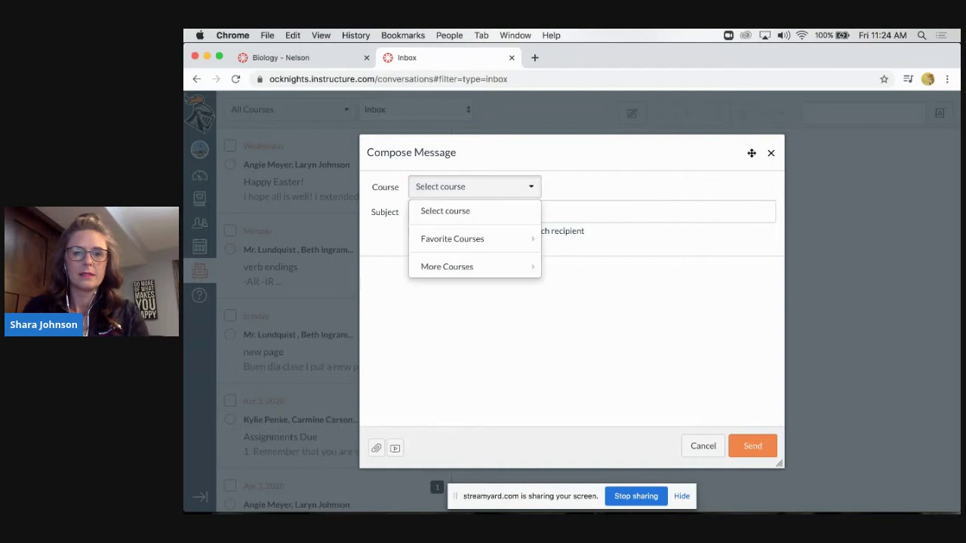
mouse_move(510, 239)
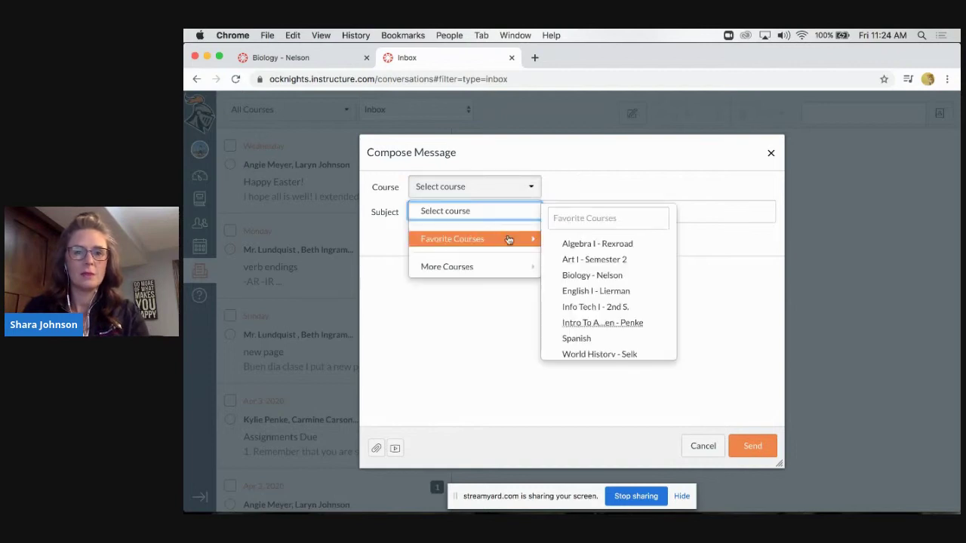
click(565, 258)
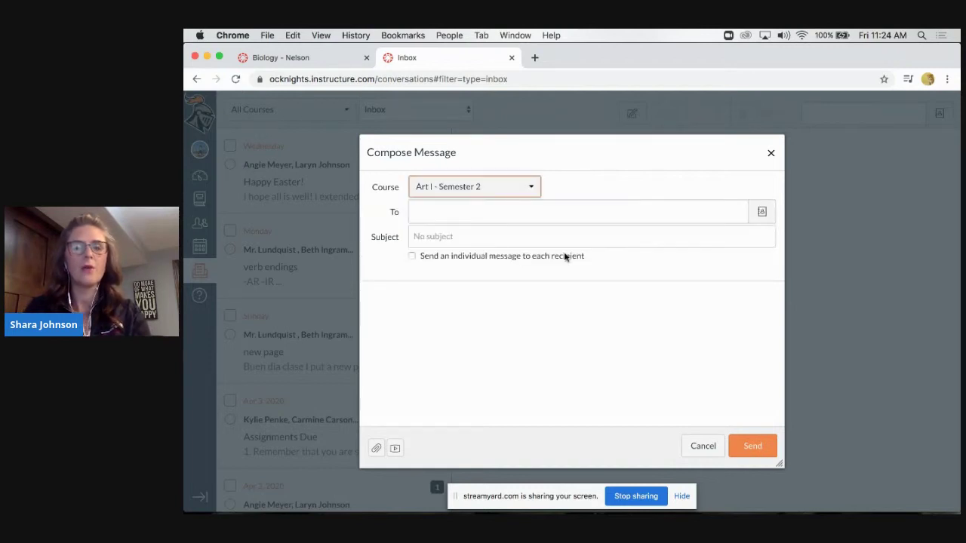
Address the message to the course's teacher and close the message without sending it
click(557, 202)
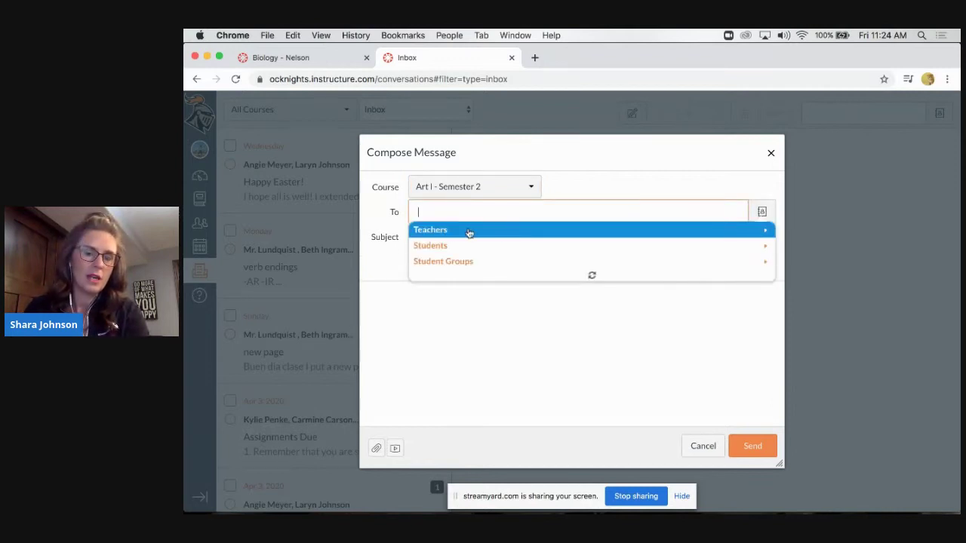
click(468, 231)
click(463, 246)
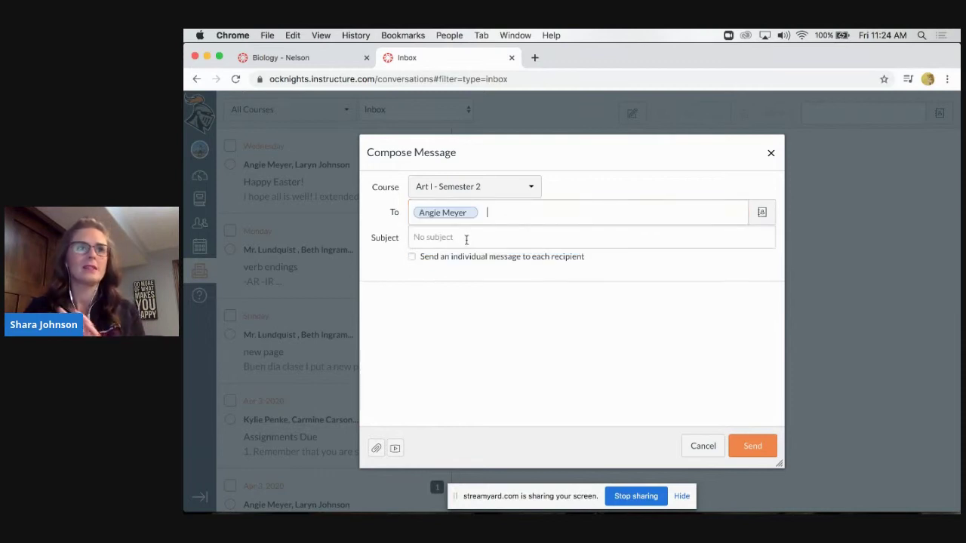
click(469, 239)
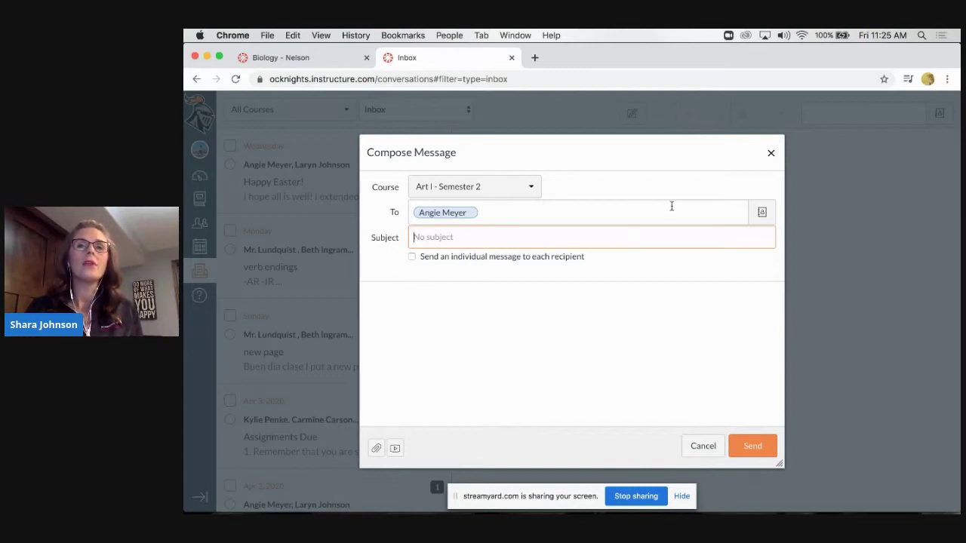
click(770, 153)
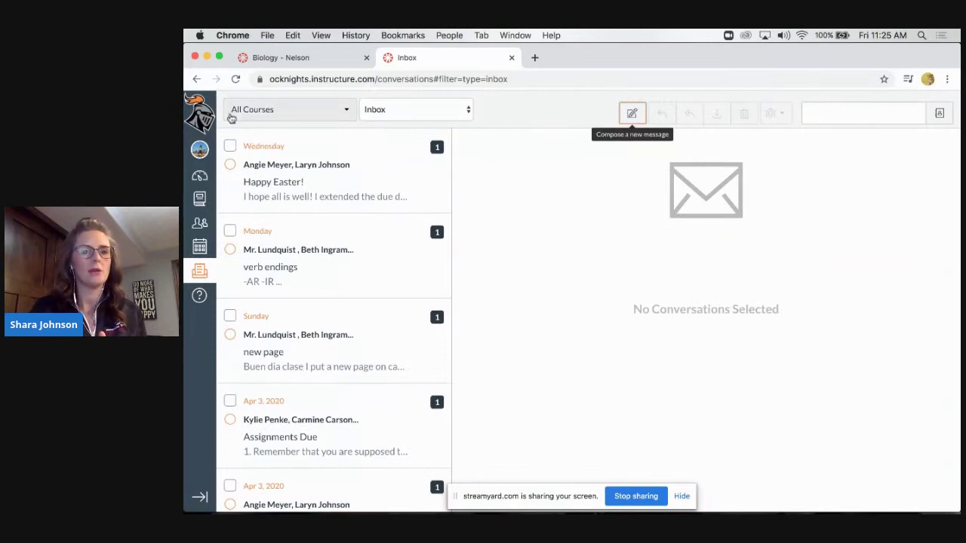
View the English I announcements from that course's dashboard card and return to the dashboard
click(198, 125)
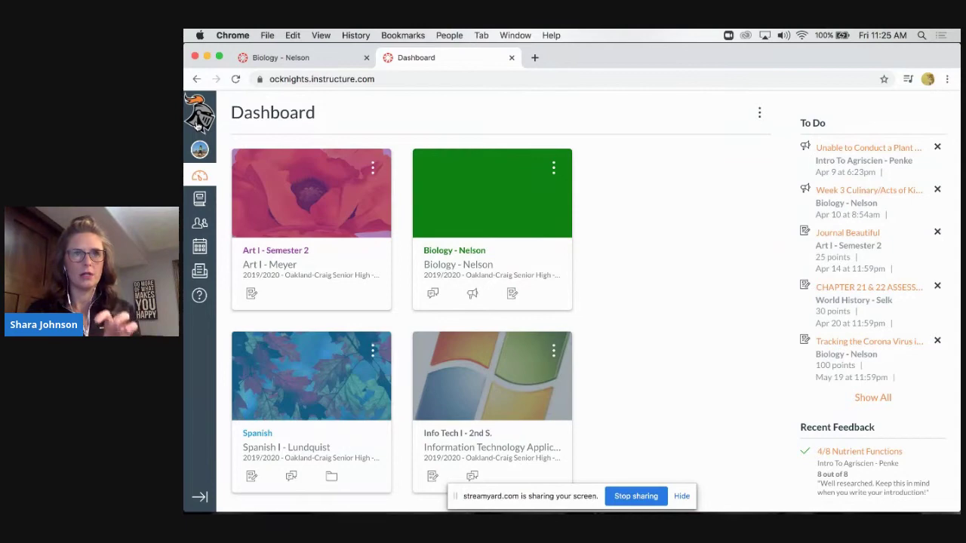
scroll(408, 120, down, 2)
scroll(408, 121, down, 6)
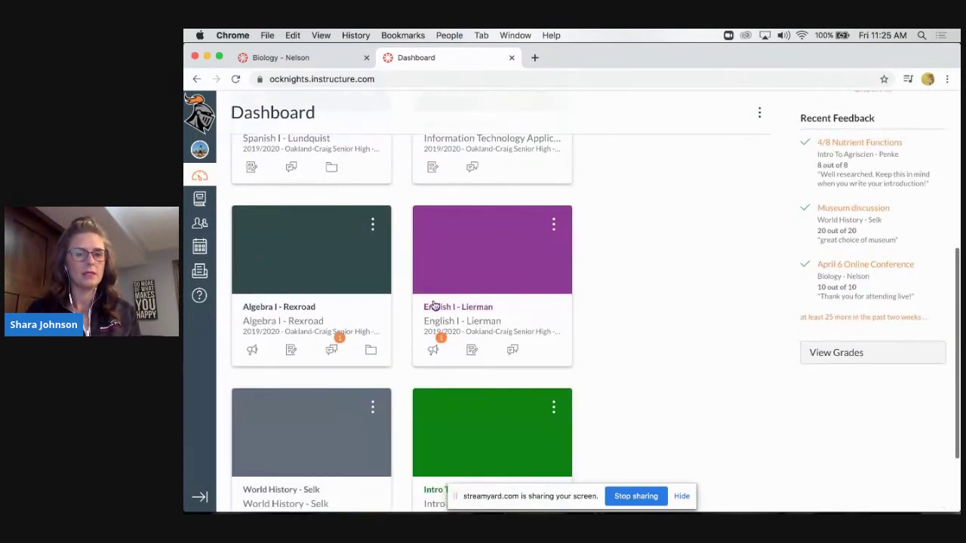
click(433, 351)
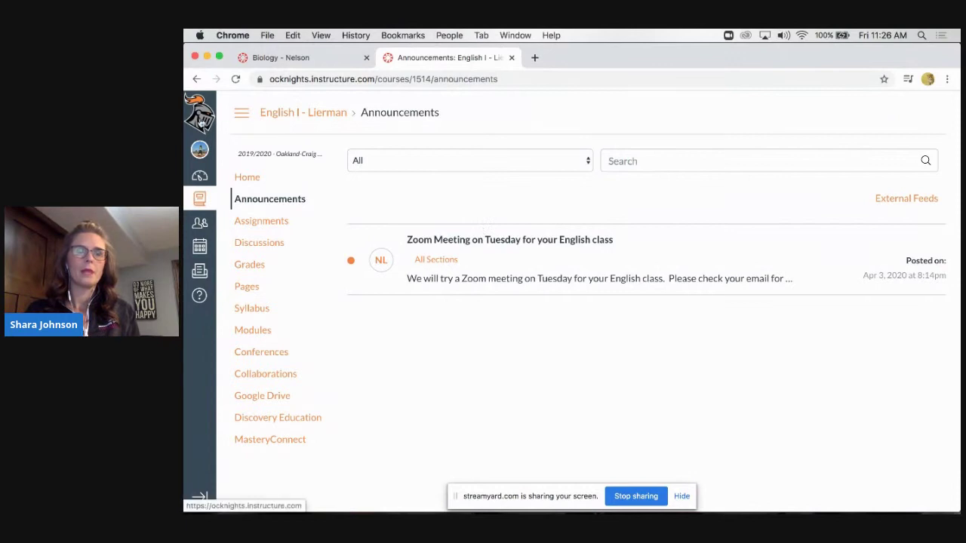
click(201, 120)
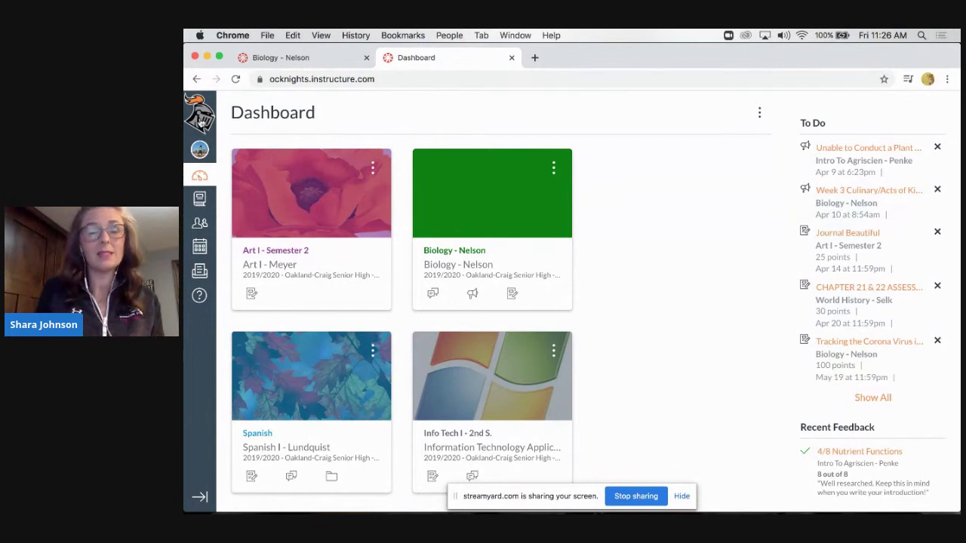
View the Canvas help resources and the Canvas Community site, and close both to return to the dashboard
click(200, 302)
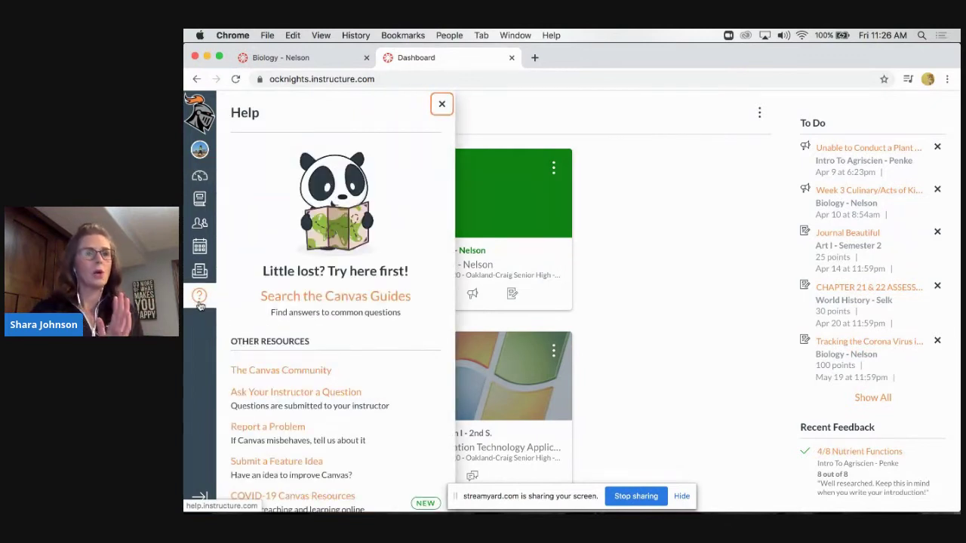
scroll(295, 371, down, 2)
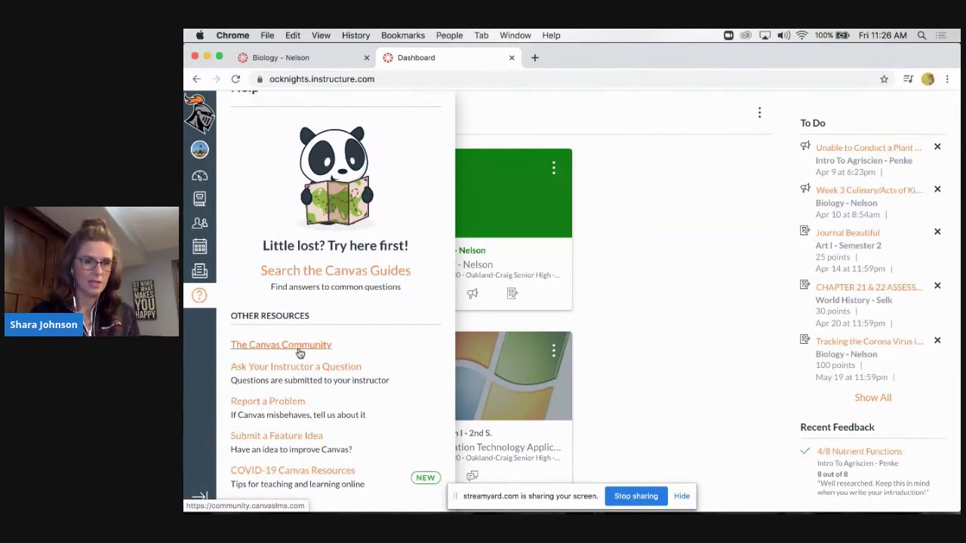
click(290, 349)
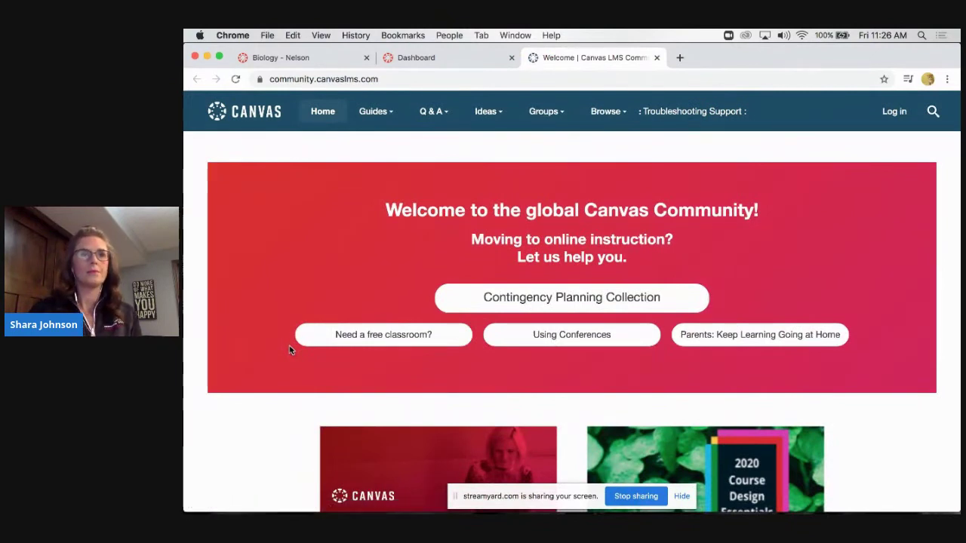
click(657, 57)
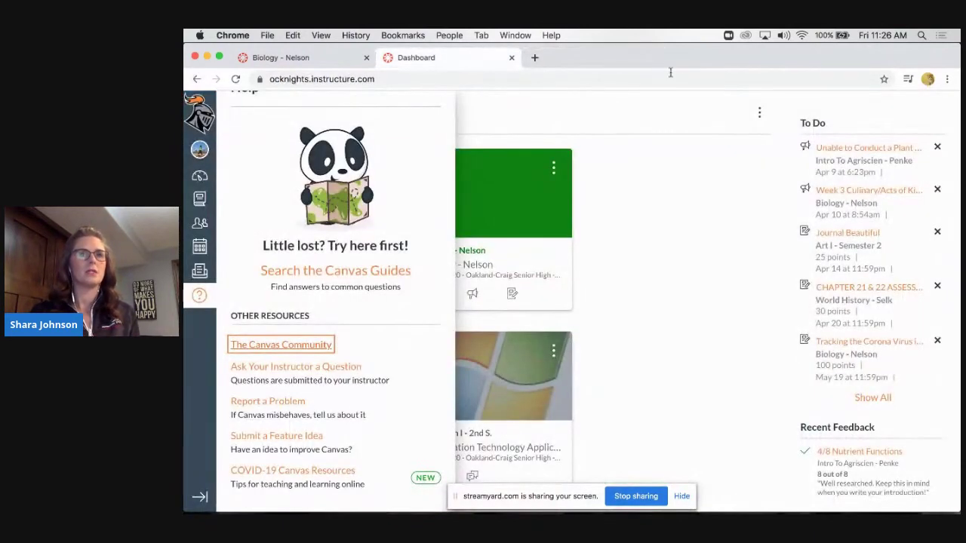
click(732, 240)
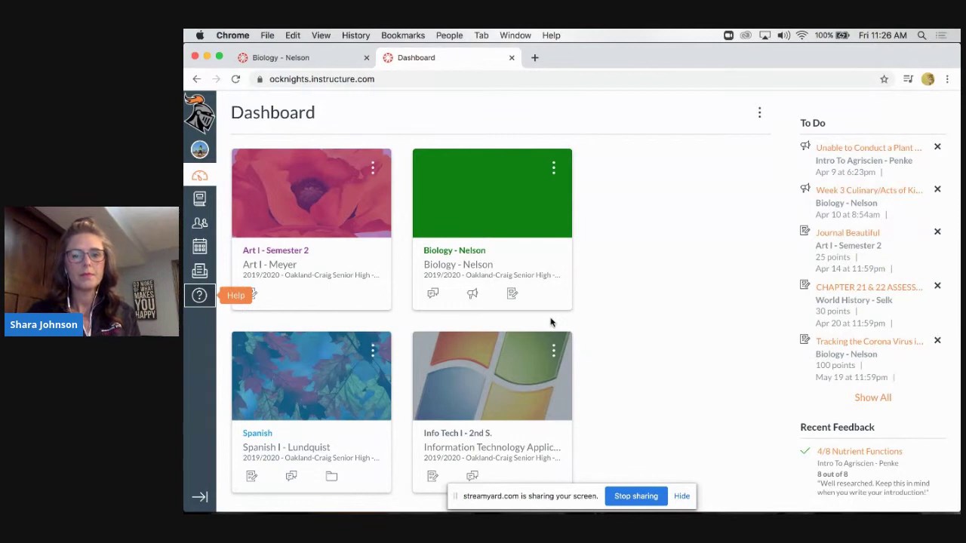
key(ctrl+Right)
key(Right)
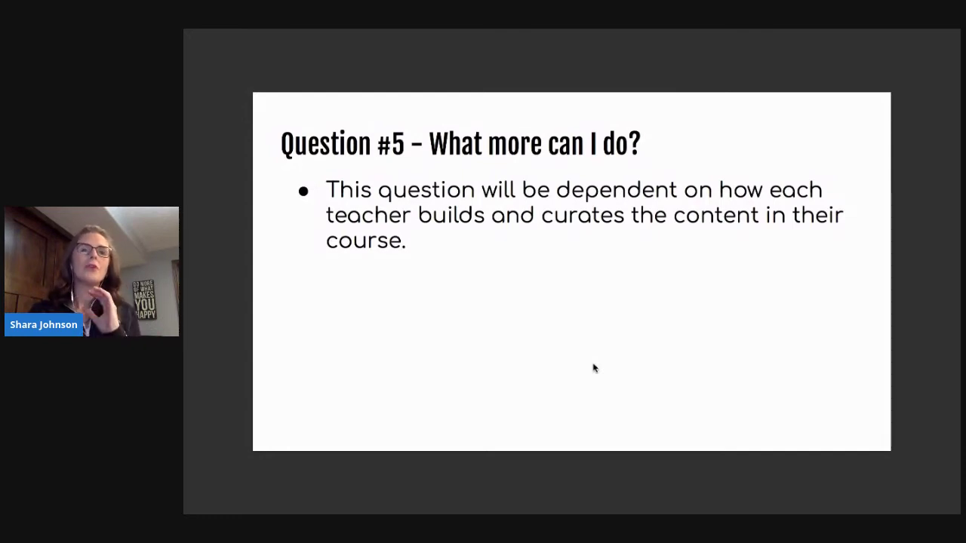
key(super+Tab)
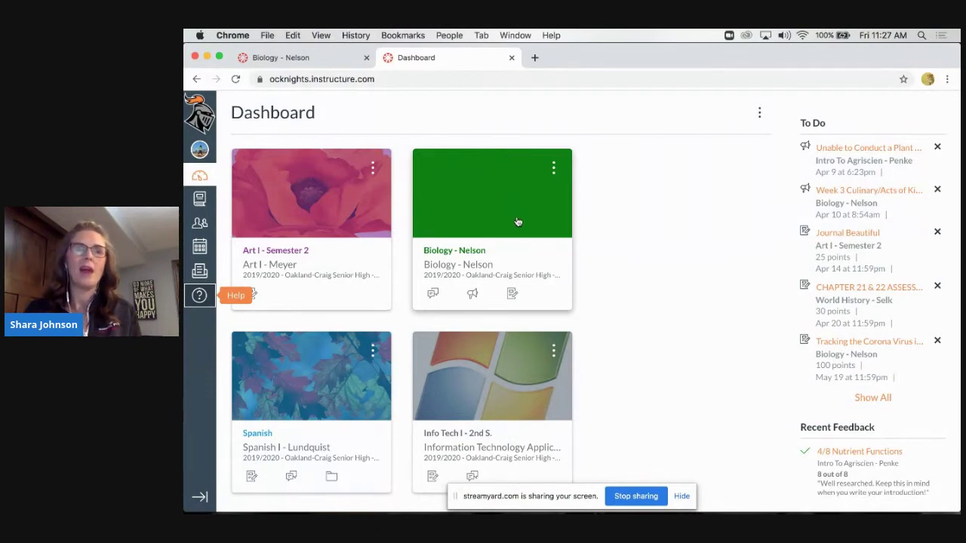
key(ctrl+Right)
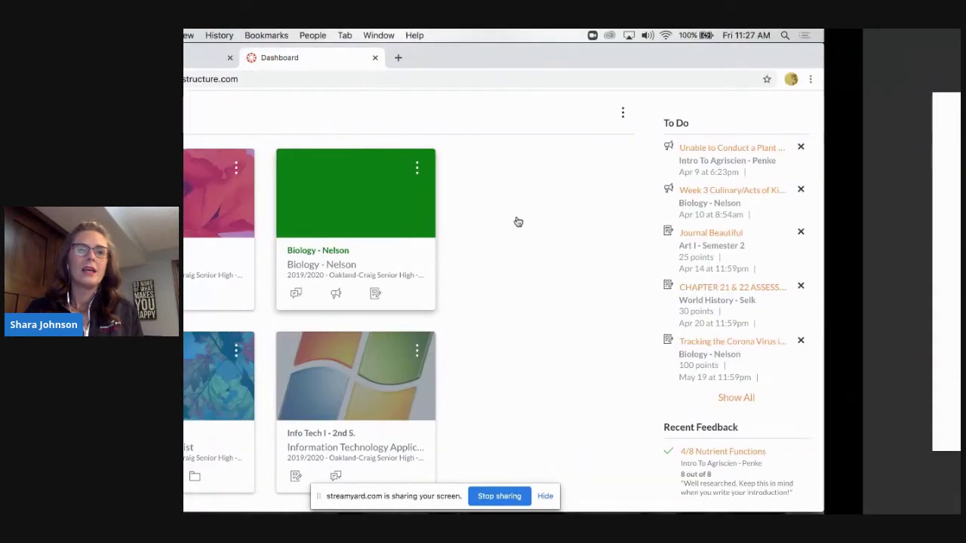
key(Left)
key(Left)
key(Left)
key(Left)
key(Left)
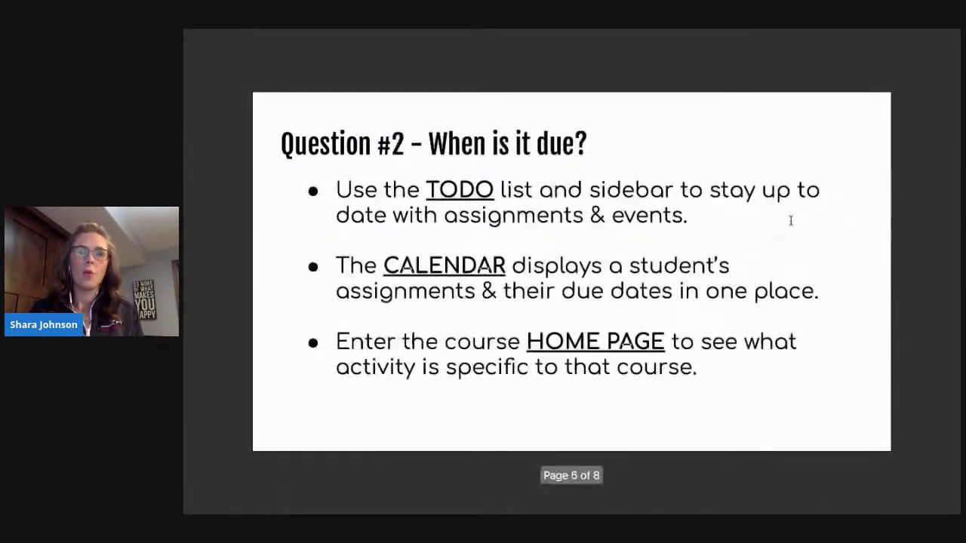